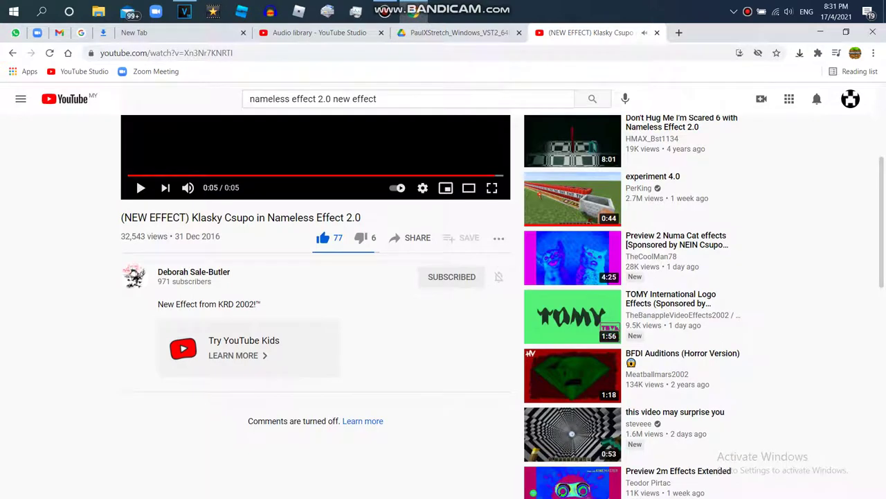
# Step: Return the Klasky Csupo in Nameless Effect 2.0 reference video to its start
pyautogui.scroll(1, 430, 301)
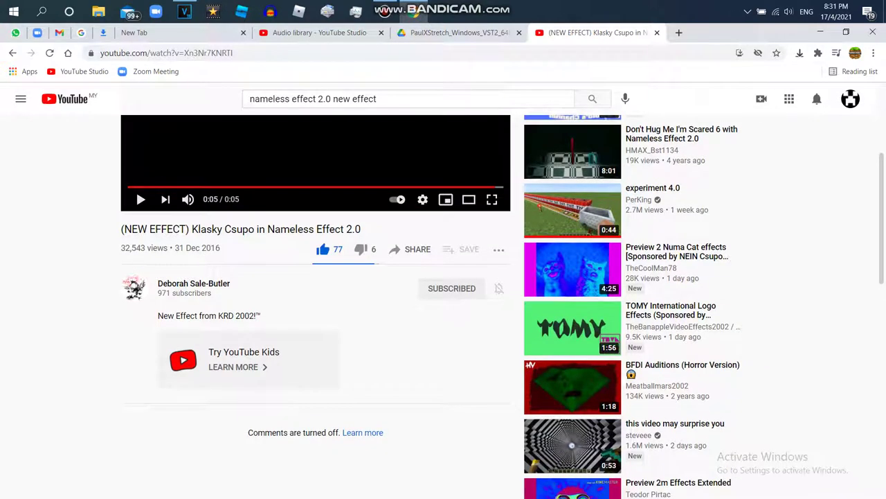
pyautogui.scroll(2, 431, 301)
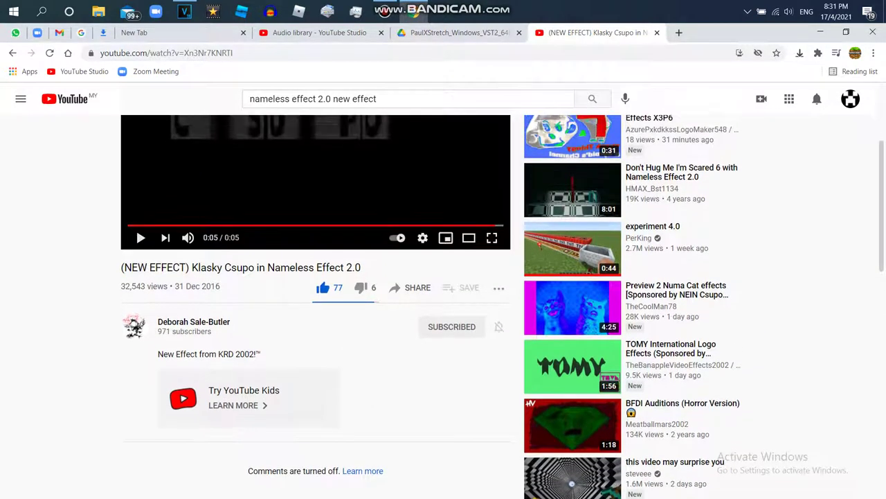
pyautogui.scroll(3, 431, 302)
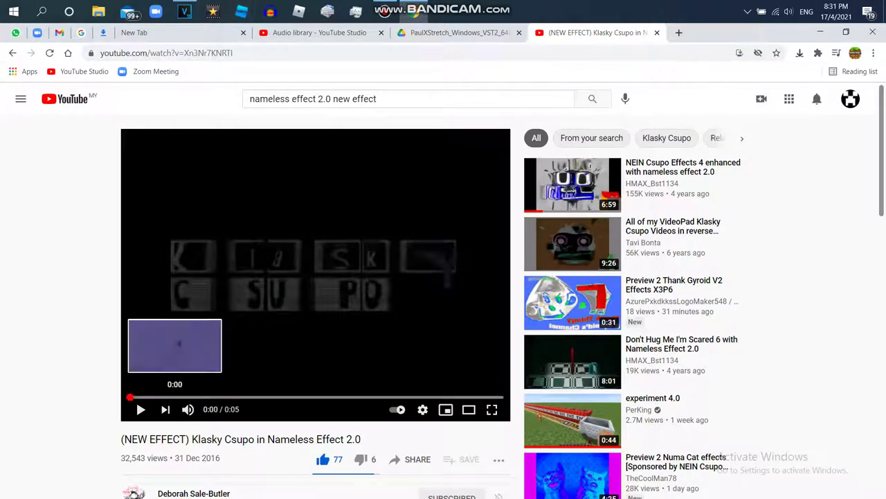
pyautogui.click(133, 396)
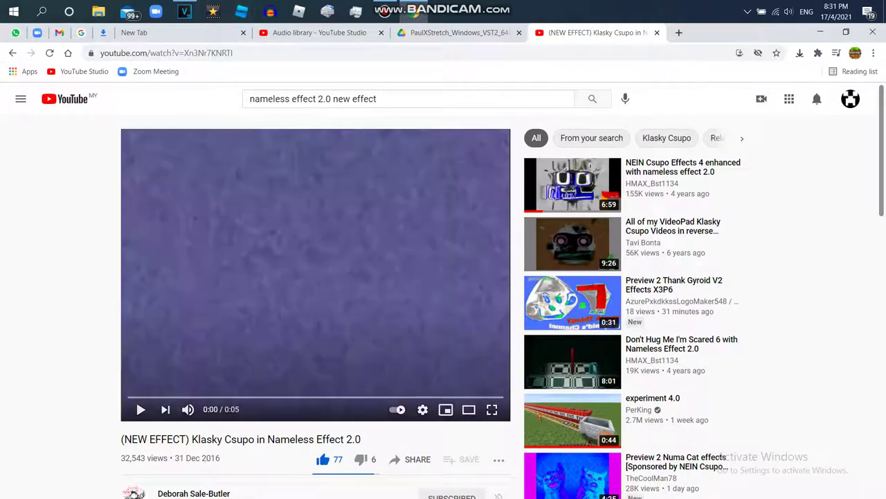
# Step: Switch to VEGAS Pro and insert an empty video track above the Klasky Csupo logo clip
pyautogui.click(319, 33)
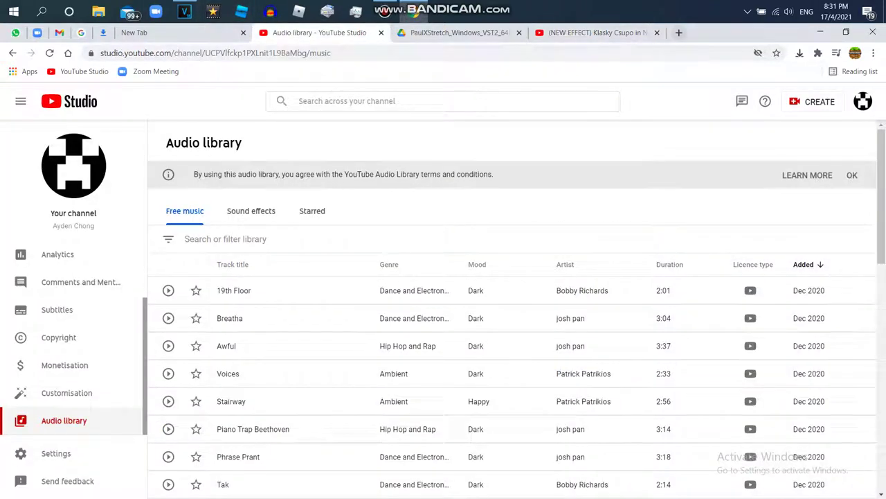
pyautogui.click(184, 11)
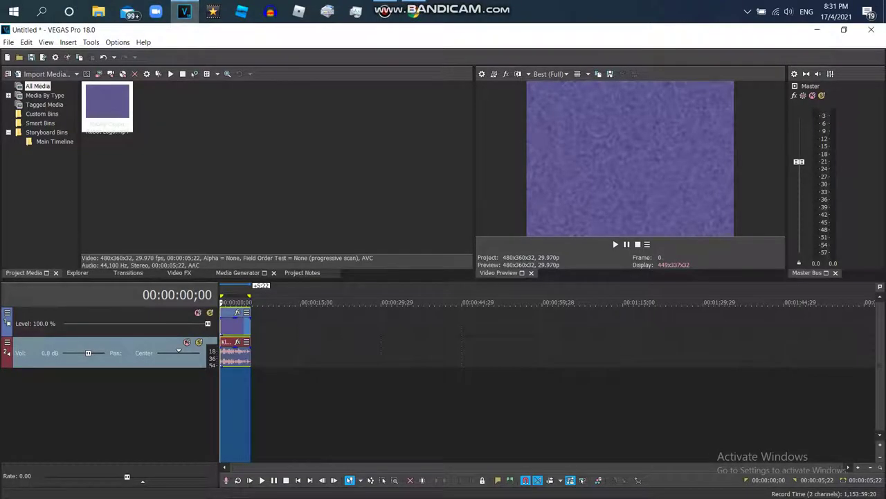
pyautogui.rightClick(275, 313)
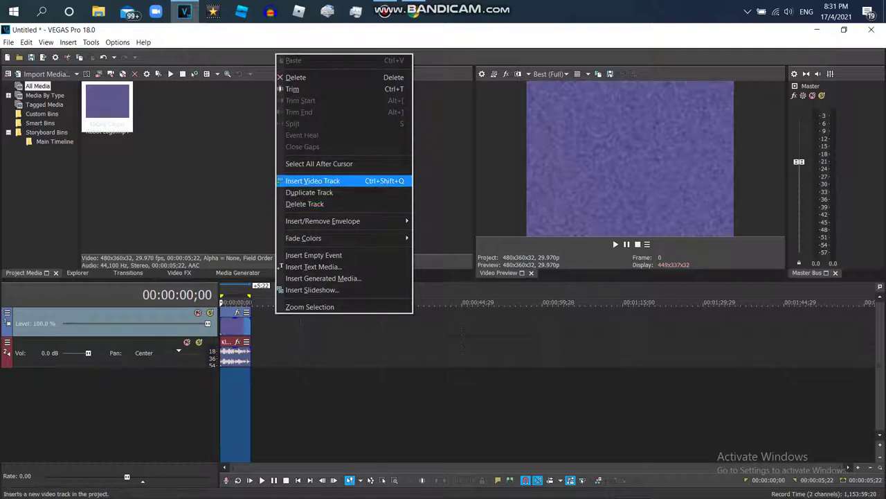
pyautogui.click(315, 180)
pyautogui.click(231, 322)
pyautogui.rightClick(236, 381)
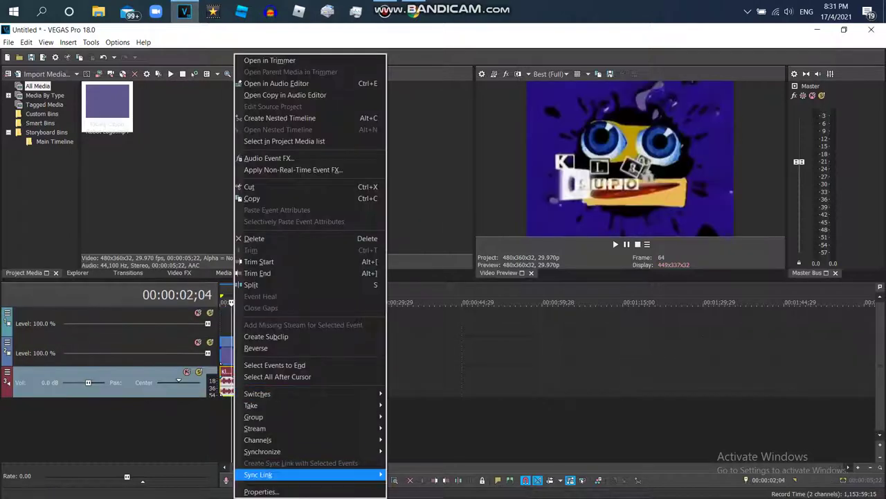
pyautogui.click(246, 491)
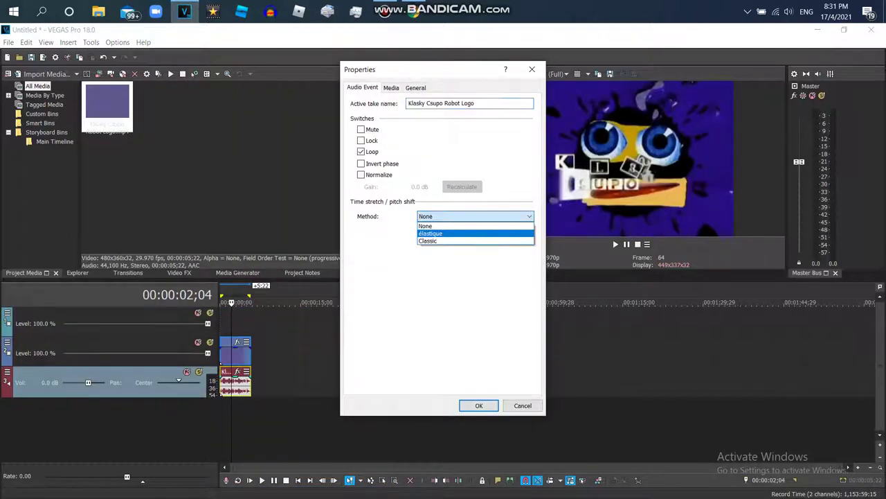
pyautogui.click(443, 234)
pyautogui.click(532, 69)
# Step: Add the PaulXStretch plug-in to the audio track's effects chain
pyautogui.click(7, 341)
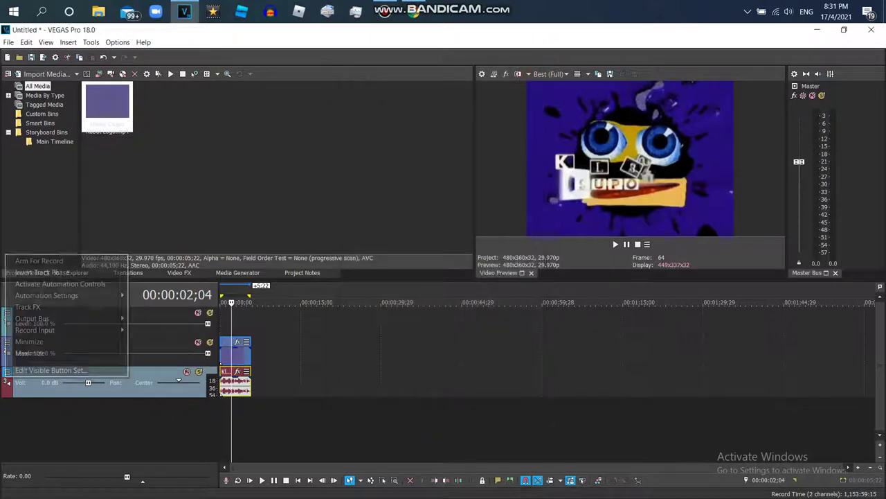
pyautogui.click(28, 306)
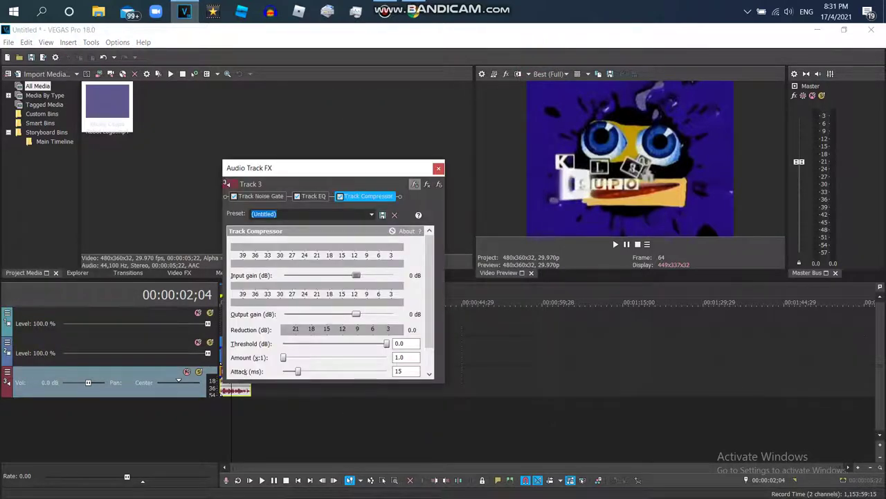
pyautogui.click(414, 184)
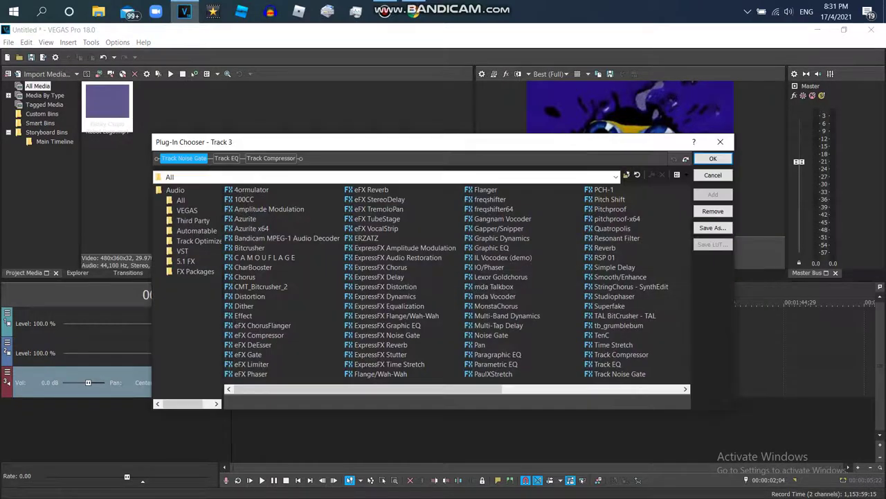
pyautogui.doubleClick(493, 374)
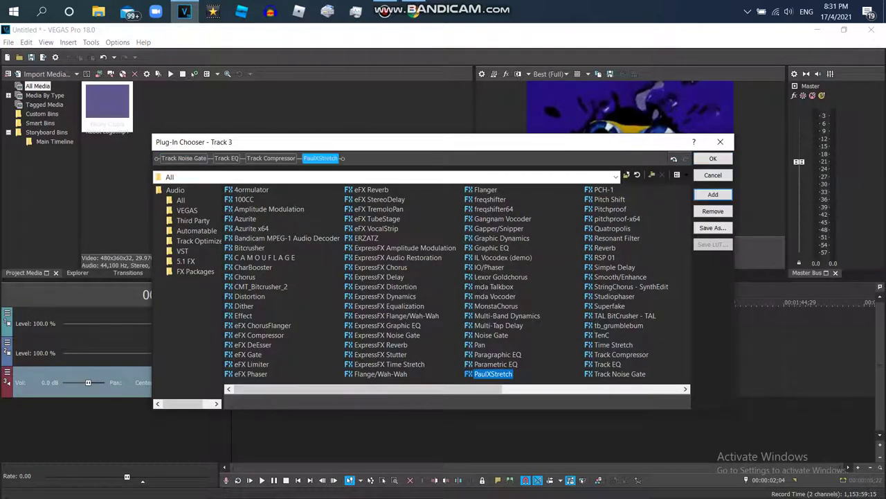
pyautogui.click(713, 158)
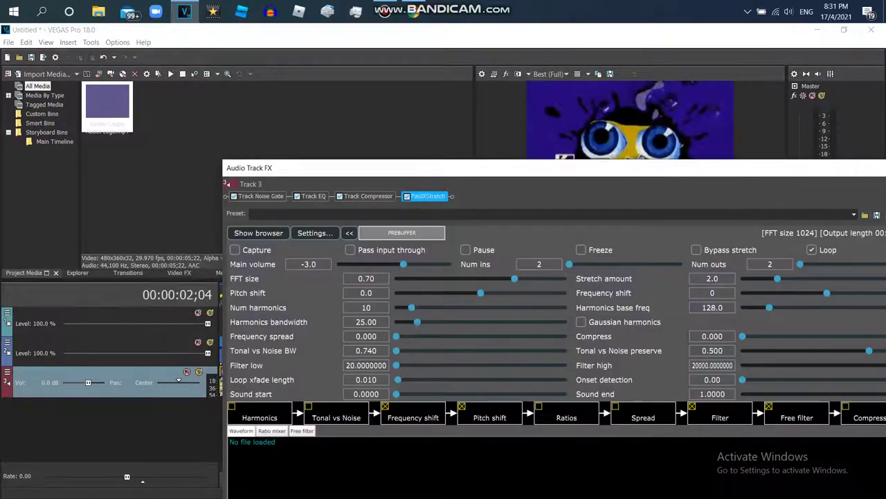
# Step: Play the clip with PaulXStretch applied, and remove that plug-in from the audio track's effects chain
pyautogui.moveTo(287, 168); pyautogui.dragTo(98, 259)
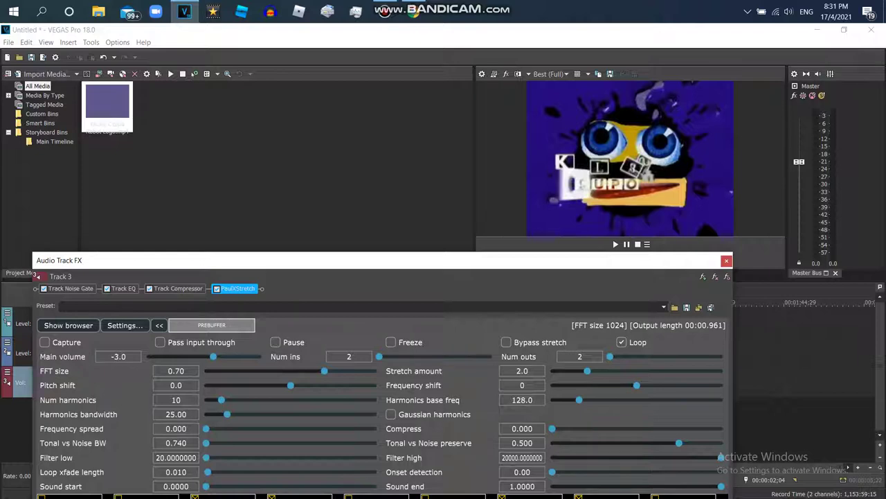
pyautogui.doubleClick(803, 388)
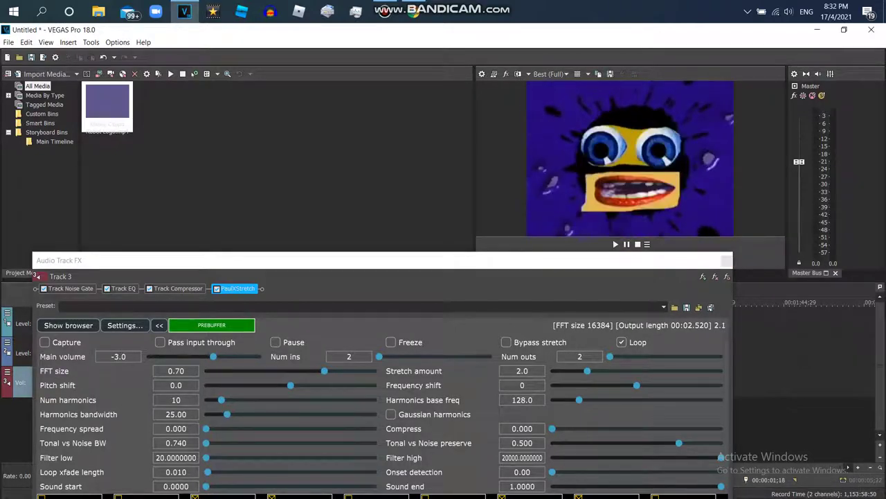
pyautogui.moveTo(98, 260); pyautogui.dragTo(115, 362)
pyautogui.click(732, 378)
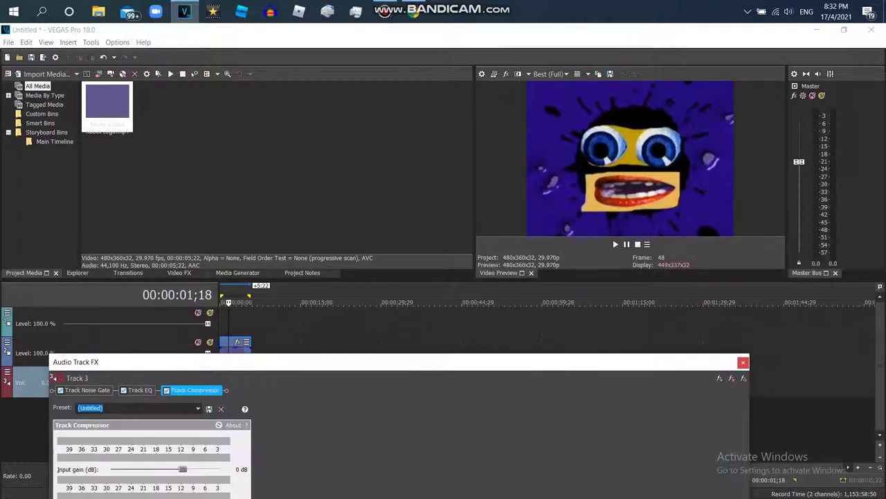
pyautogui.click(743, 362)
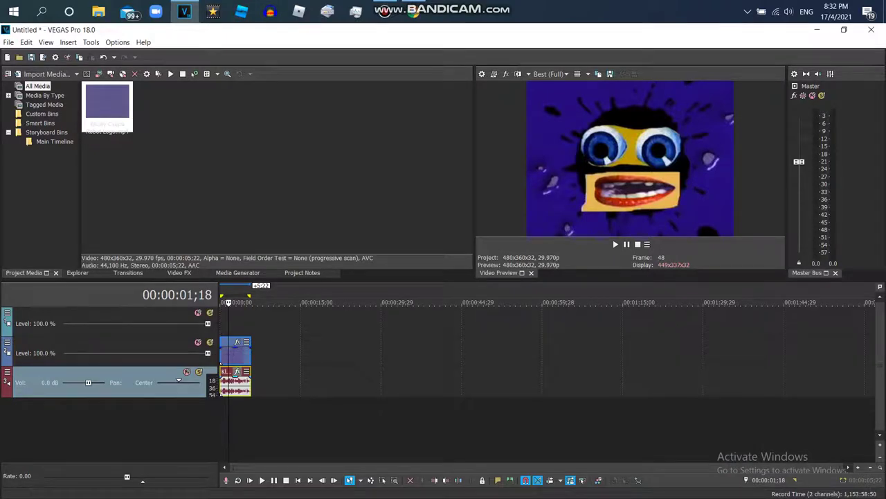
# Step: In the logo's audio event effects, add and remove PaulXStretch, and apply Vibrato instead
pyautogui.click(237, 372)
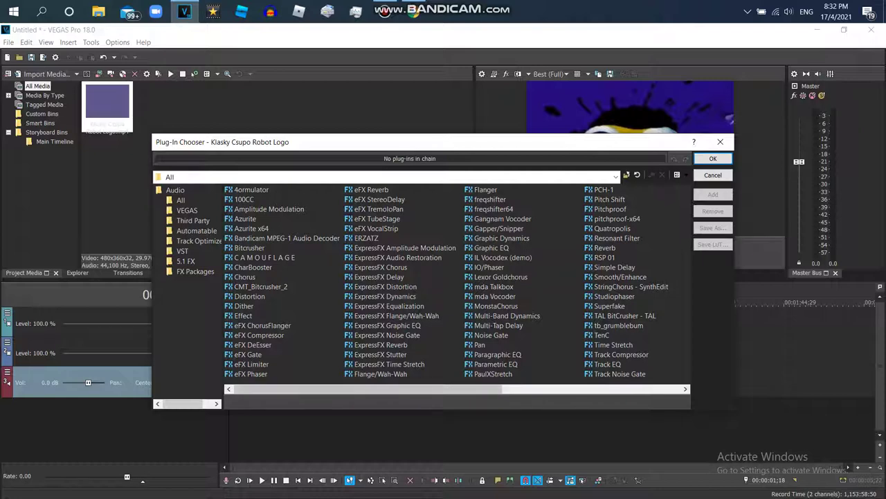
pyautogui.click(493, 374)
pyautogui.click(713, 194)
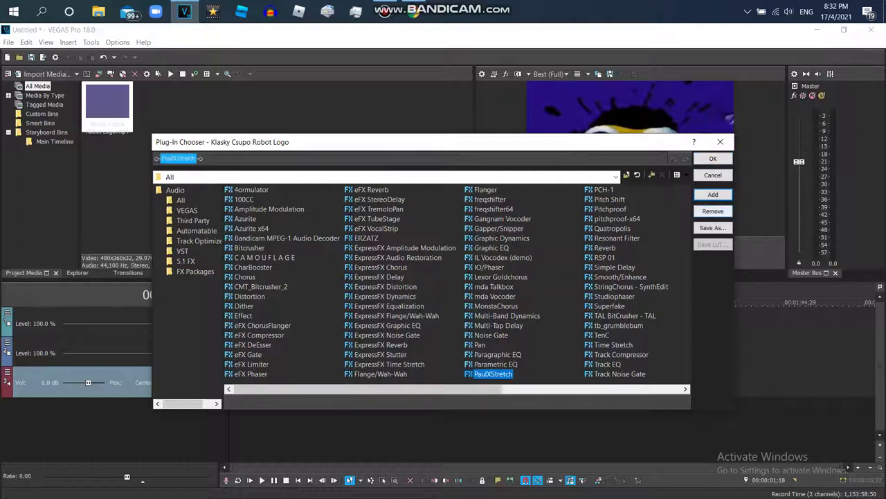
pyautogui.press('Delete')
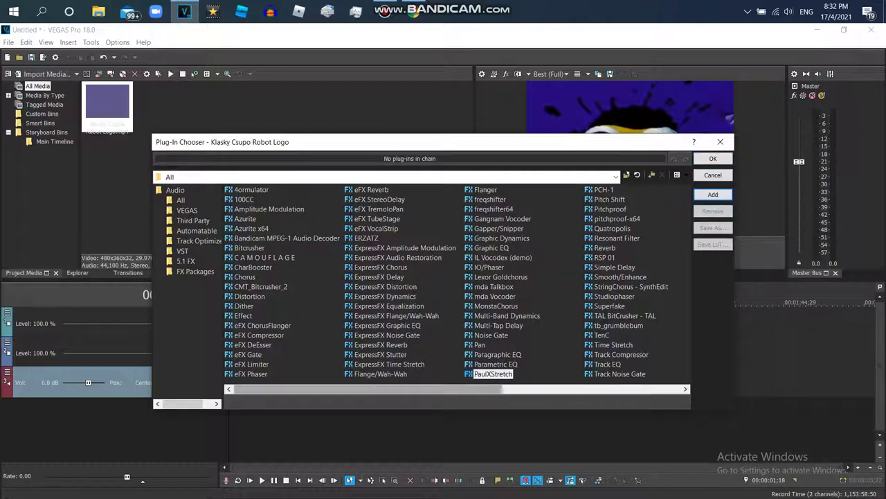
pyautogui.moveTo(367, 389); pyautogui.dragTo(449, 390)
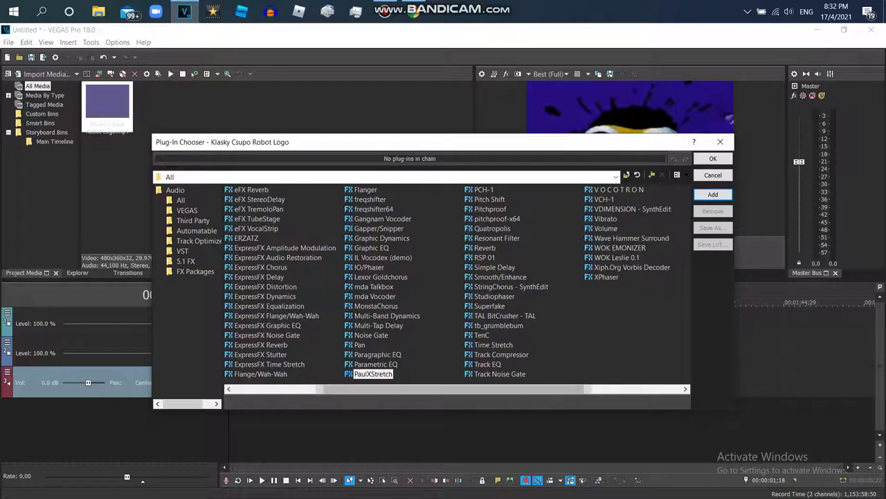
pyautogui.doubleClick(606, 219)
pyautogui.click(713, 158)
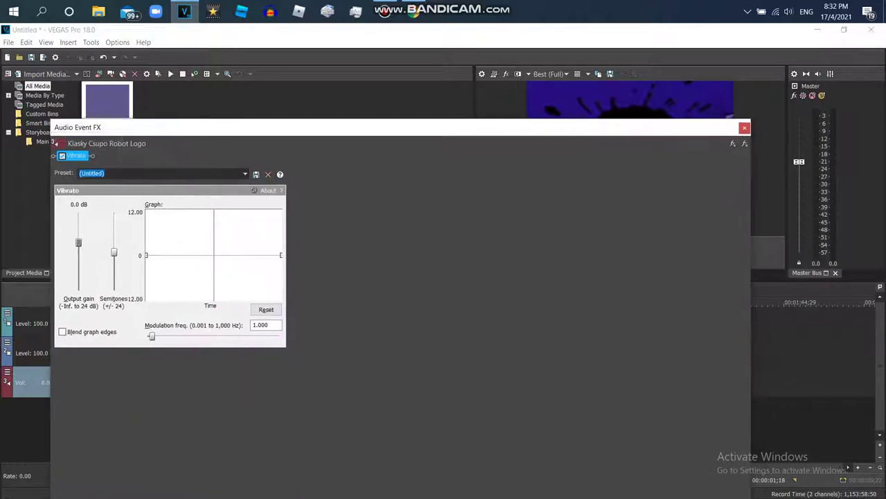
# Step: Lower the Vibrato graph line to its minimum, set the semitone range to 24, and play the clip
pyautogui.moveTo(146, 255); pyautogui.dragTo(146, 300)
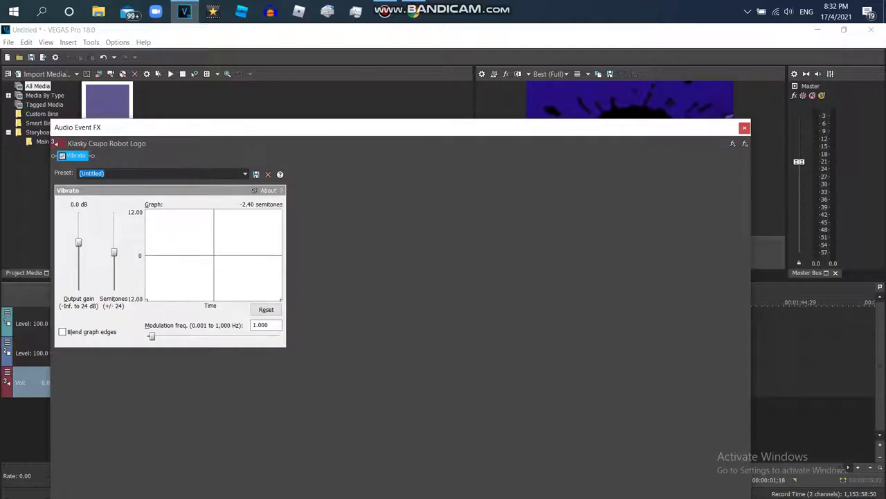
pyautogui.moveTo(114, 252); pyautogui.dragTo(114, 212)
pyautogui.click(744, 127)
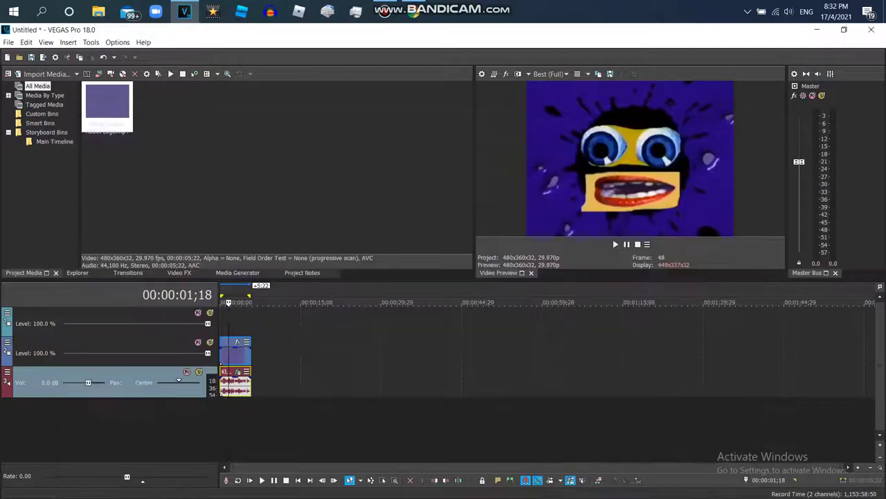
pyautogui.click(693, 422)
pyautogui.doubleClick(236, 384)
pyautogui.press('space')
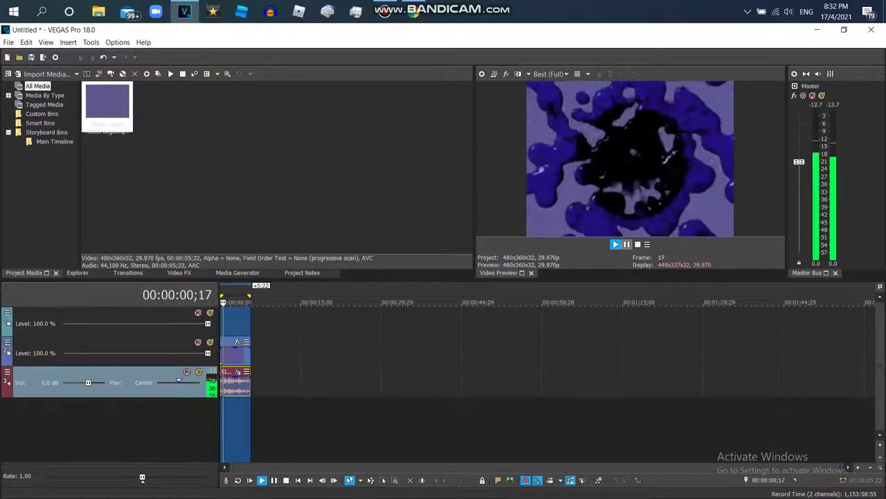
# Step: Level the Vibrato graph at 24 semitones across both ends and play the audio event again
pyautogui.click(237, 372)
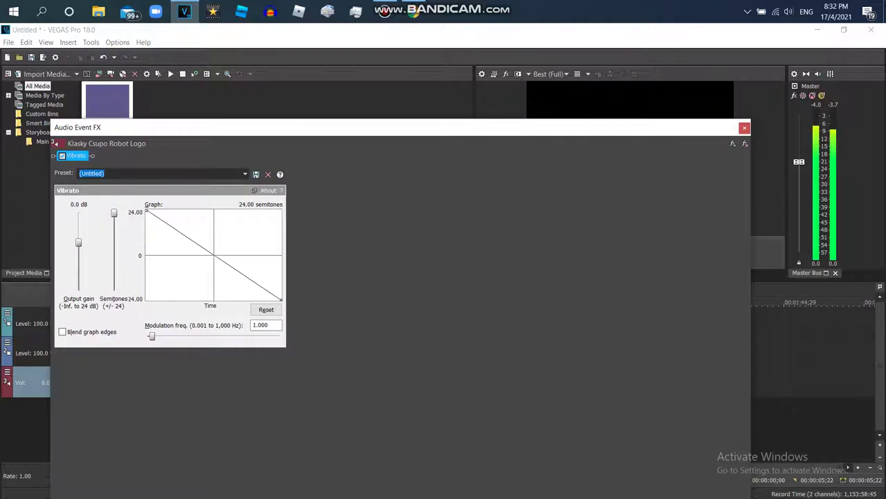
pyautogui.moveTo(281, 297); pyautogui.dragTo(280, 209)
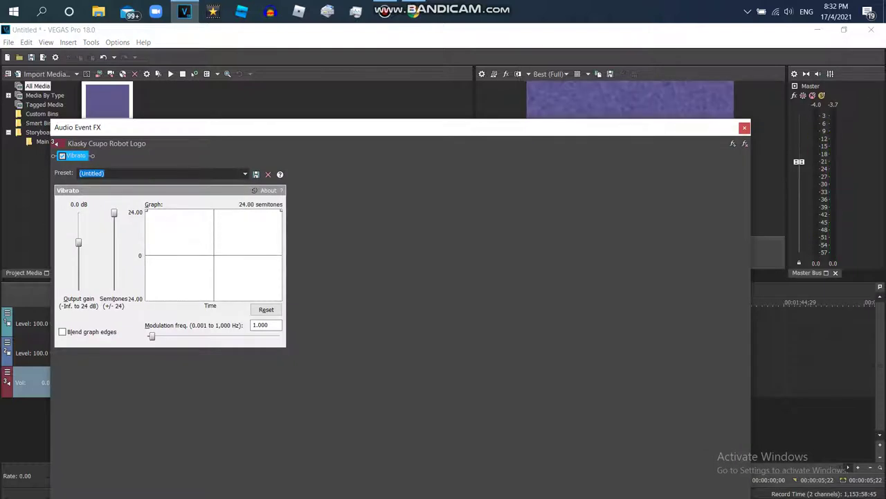
pyautogui.click(744, 128)
pyautogui.press('space')
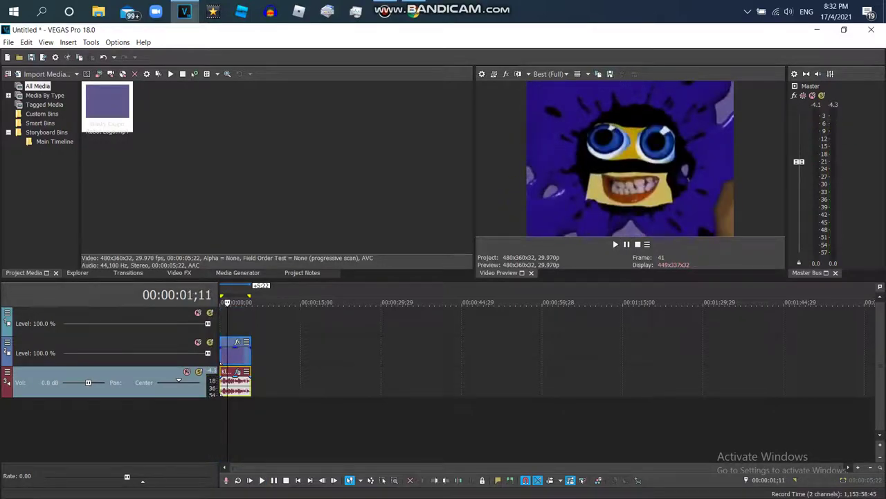
# Step: Set the audio event's pitch shift method to Classic with a pitch change of -24, and preview the clip
pyautogui.rightClick(234, 381)
pyautogui.click(277, 489)
pyautogui.click(475, 216)
pyautogui.click(469, 239)
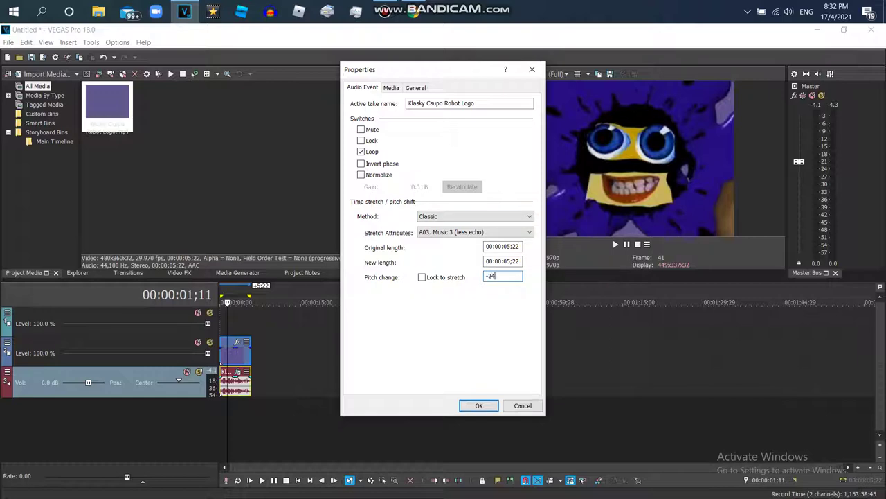
pyautogui.press('Return')
pyautogui.doubleClick(236, 381)
pyautogui.press('space')
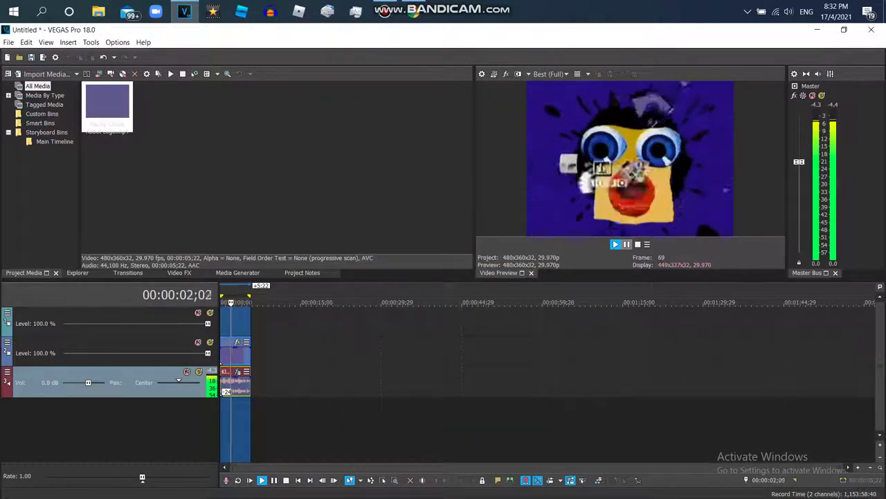
pyautogui.press('space')
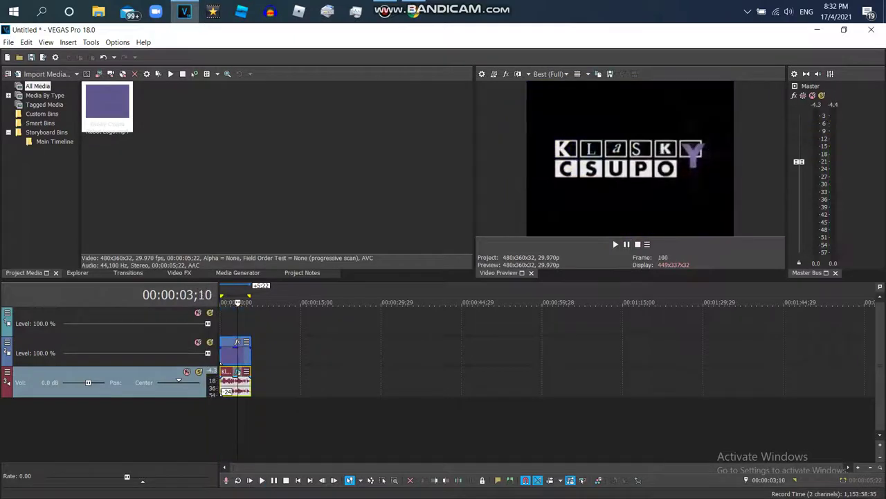
# Step: Add the Time Stretch plug-in after Vibrato in the logo audio event's effect chain
pyautogui.click(237, 372)
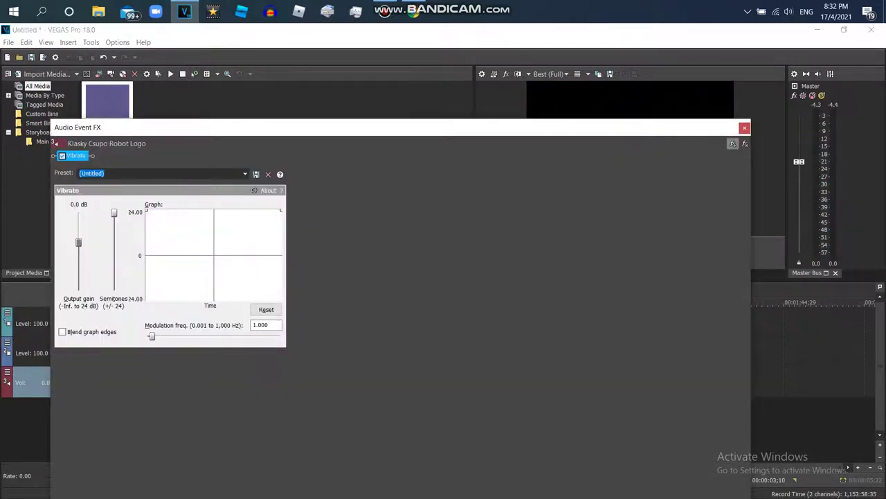
pyautogui.click(732, 143)
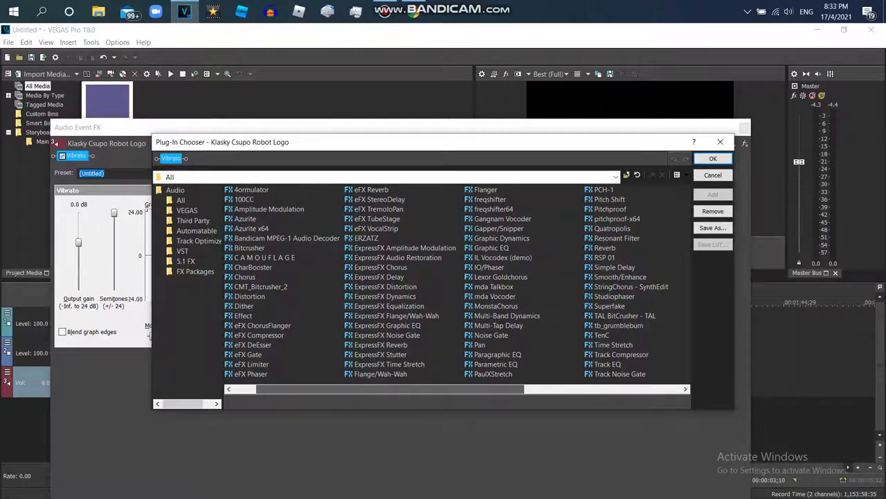
pyautogui.moveTo(396, 389); pyautogui.dragTo(528, 389)
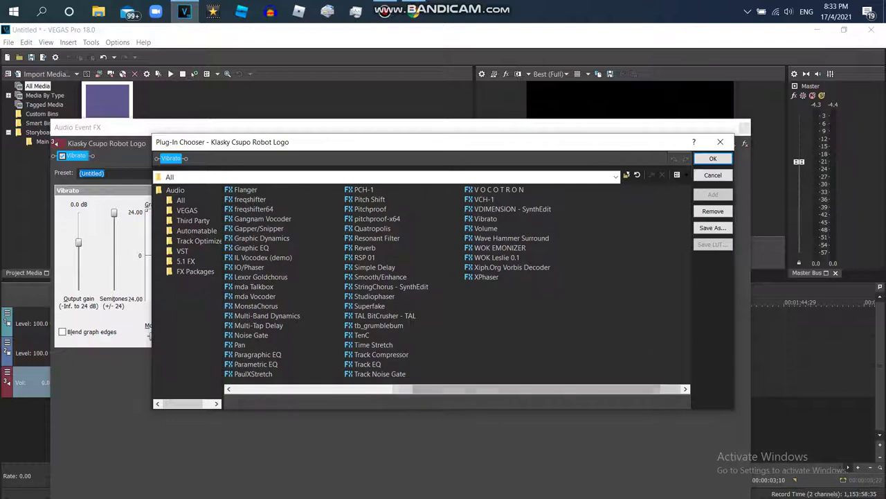
pyautogui.click(496, 258)
pyautogui.click(512, 267)
pyautogui.click(490, 312)
pyautogui.click(368, 364)
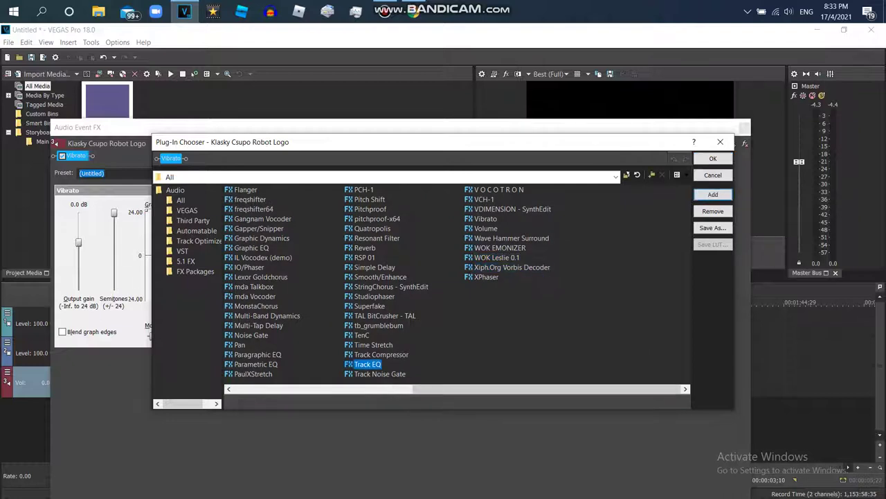
pyautogui.click(443, 347)
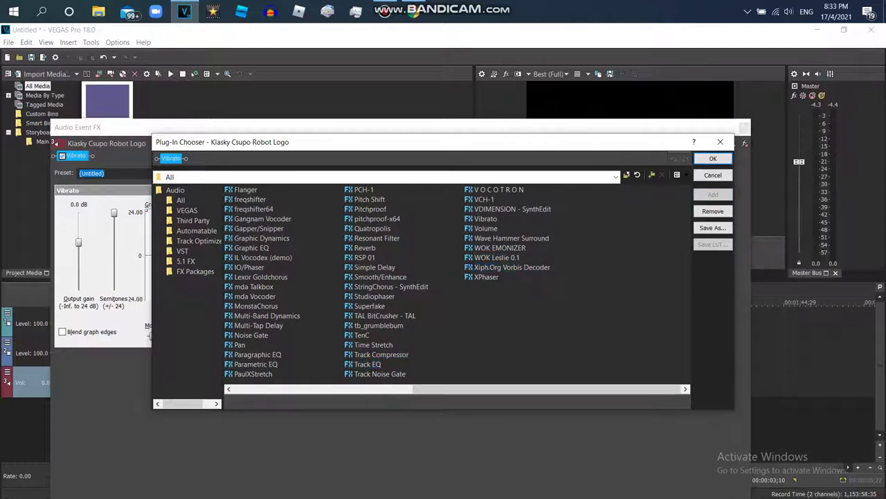
pyautogui.doubleClick(373, 345)
pyautogui.click(713, 159)
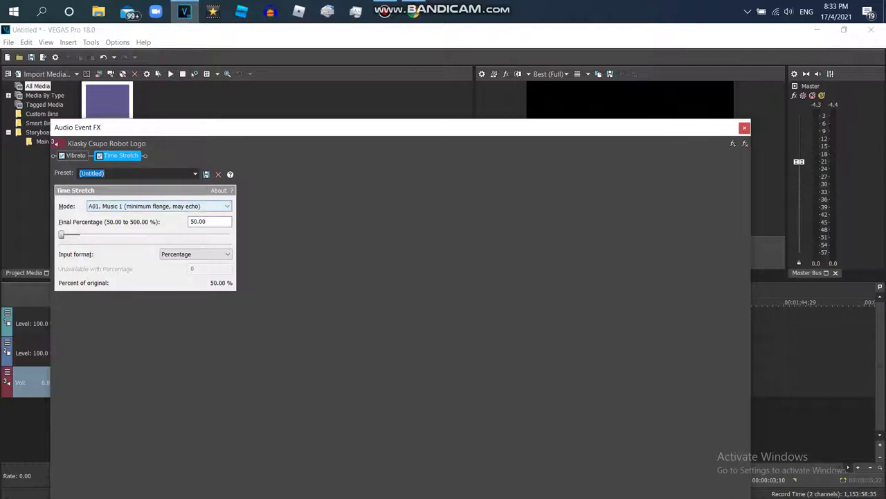
# Step: Set Time Stretch to a final percentage of 400 with mode A19. Drums (tiny echo), and play the clip
pyautogui.write('400')
pyautogui.press('Return')
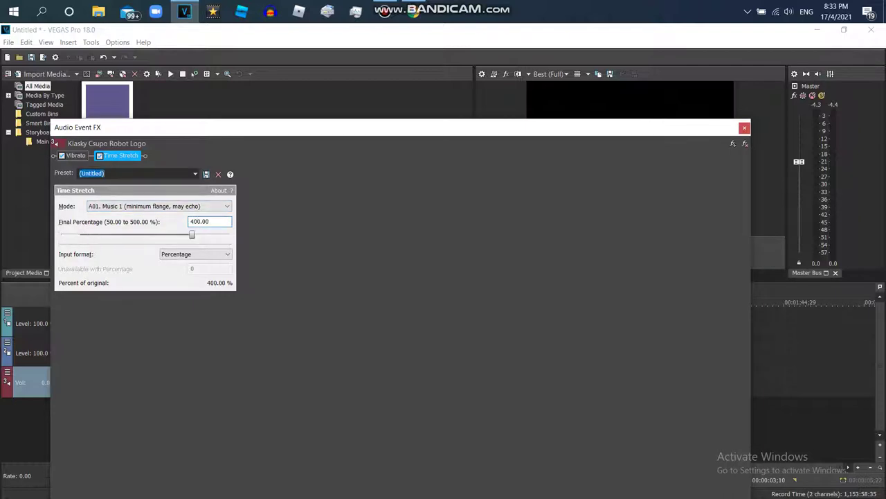
pyautogui.click(159, 206)
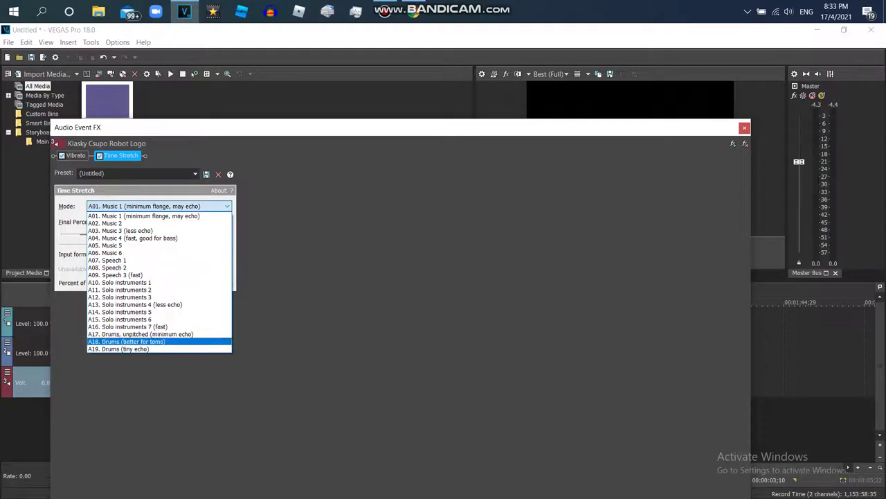
pyautogui.click(160, 349)
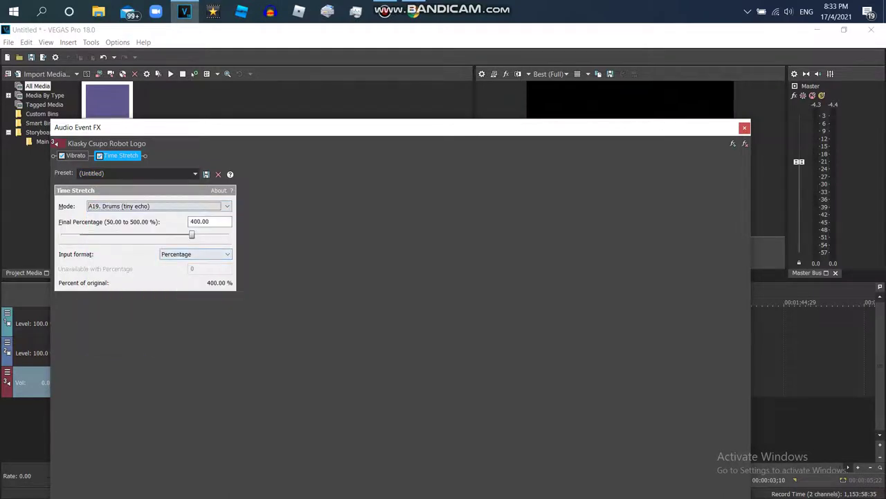
pyautogui.doubleClick(795, 292)
pyautogui.moveTo(429, 127); pyautogui.dragTo(479, 320)
pyautogui.press('space')
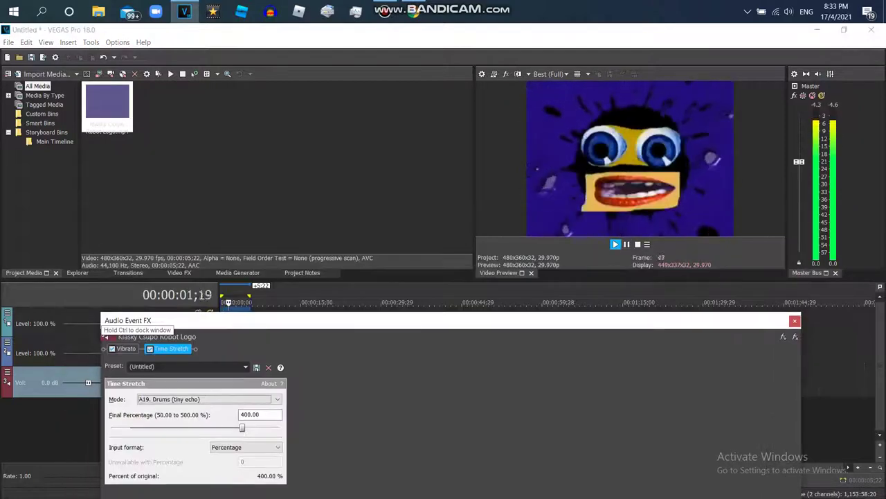
# Step: Try Time Stretch ahead of Vibrato, and audition modes A01. Music 1 and A11. Solo instruments 2 before restoring the original order and A19
pyautogui.moveTo(171, 348); pyautogui.dragTo(124, 348)
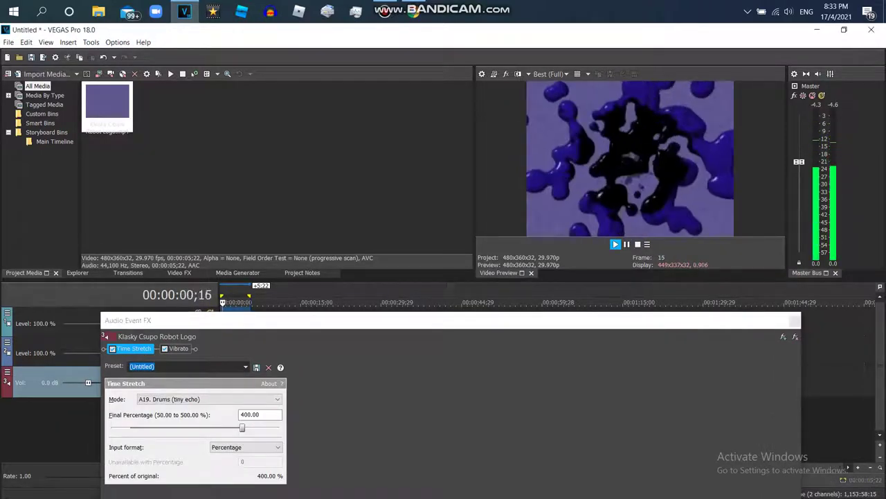
pyautogui.moveTo(132, 349); pyautogui.dragTo(180, 348)
pyautogui.click(209, 399)
pyautogui.click(201, 255)
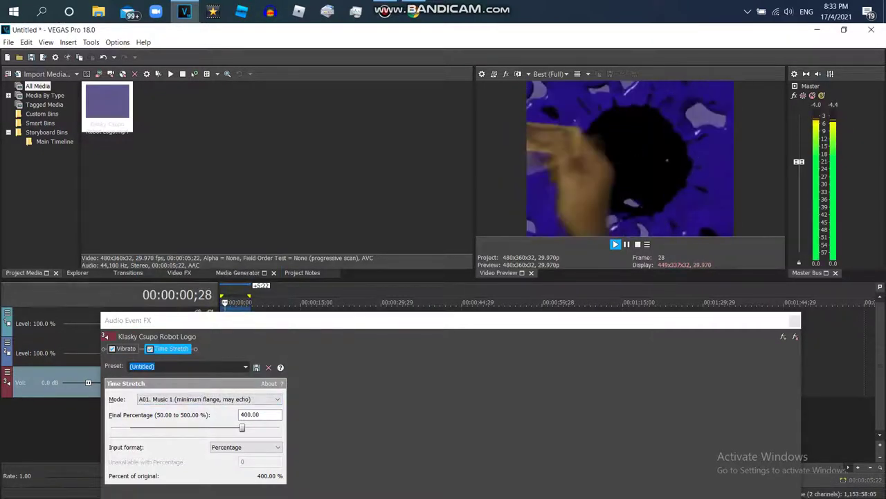
pyautogui.click(208, 399)
pyautogui.click(201, 330)
pyautogui.click(207, 399)
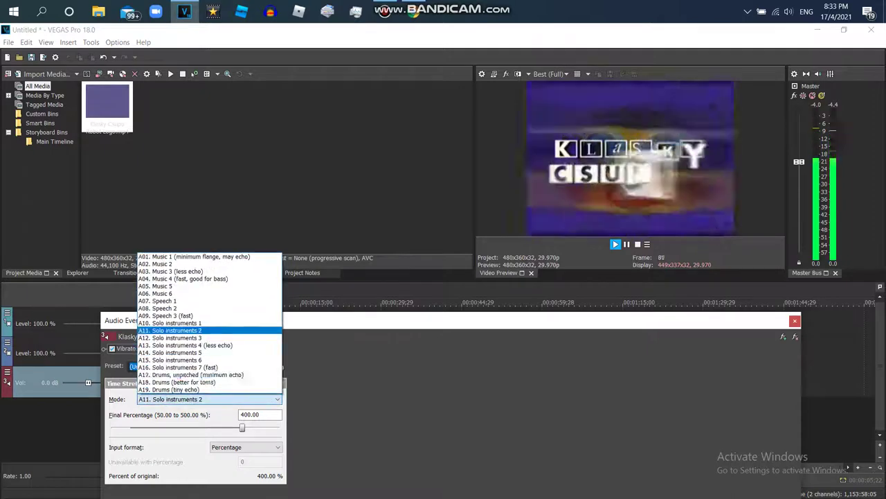
pyautogui.click(170, 389)
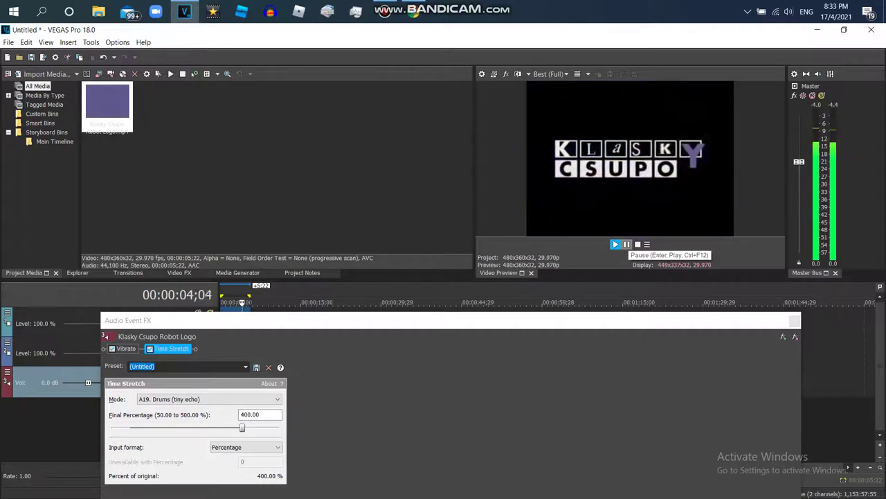
# Step: Replay the logo clip from the start to check the stretched audio, and close the audio event effects
pyautogui.click(627, 245)
pyautogui.click(612, 303)
pyautogui.click(235, 296)
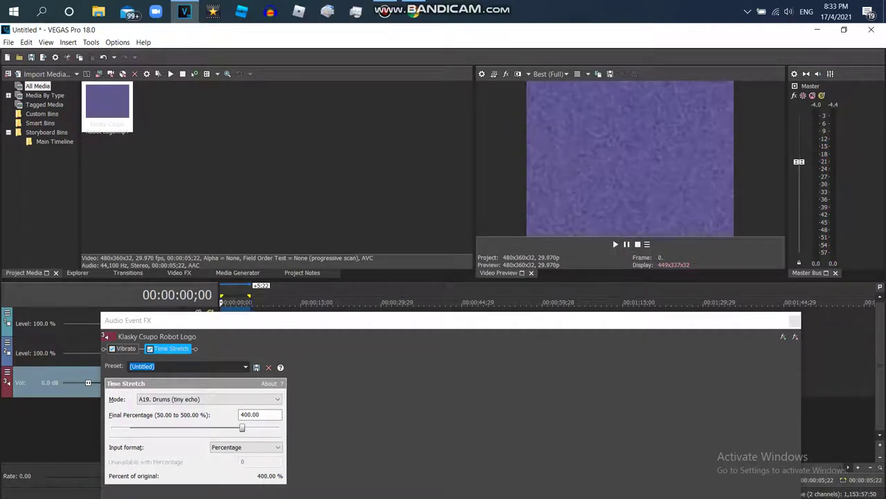
pyautogui.press('space')
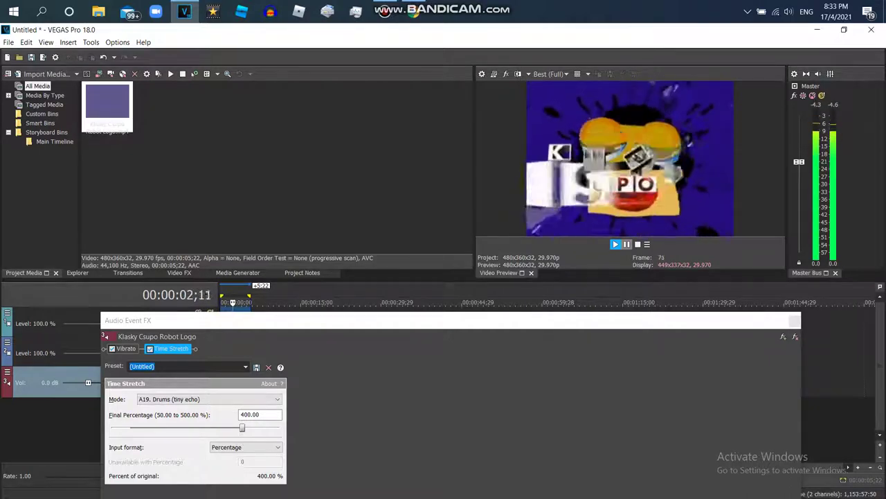
pyautogui.press('Return')
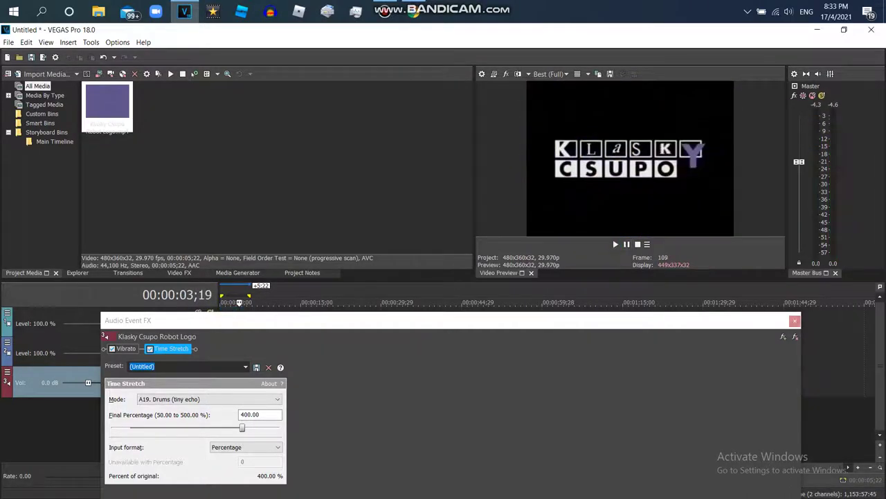
pyautogui.click(795, 320)
pyautogui.click(236, 296)
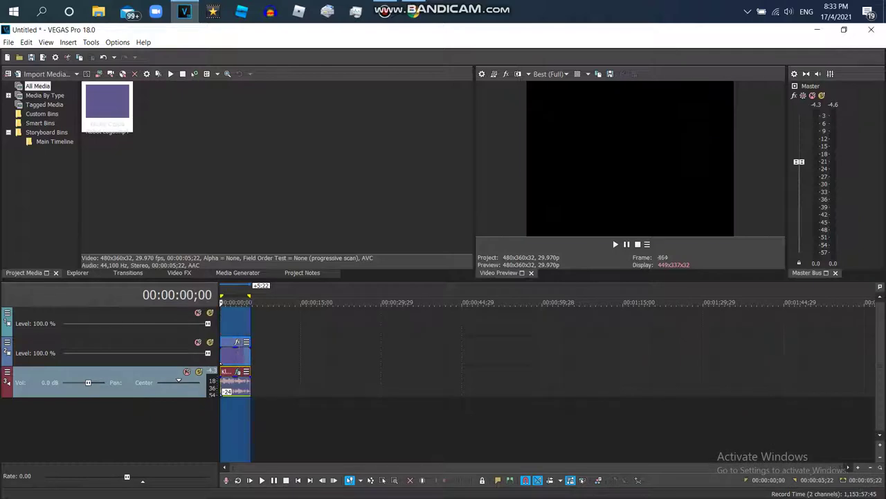
# Step: Open Videopad Ripple Making.wmv from the video files folder into the project
pyautogui.click(19, 57)
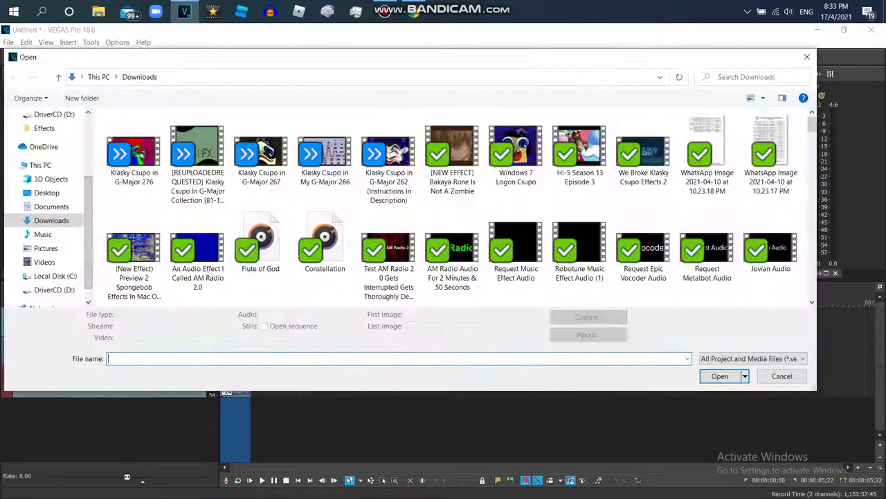
pyautogui.moveTo(88, 223); pyautogui.dragTo(88, 175)
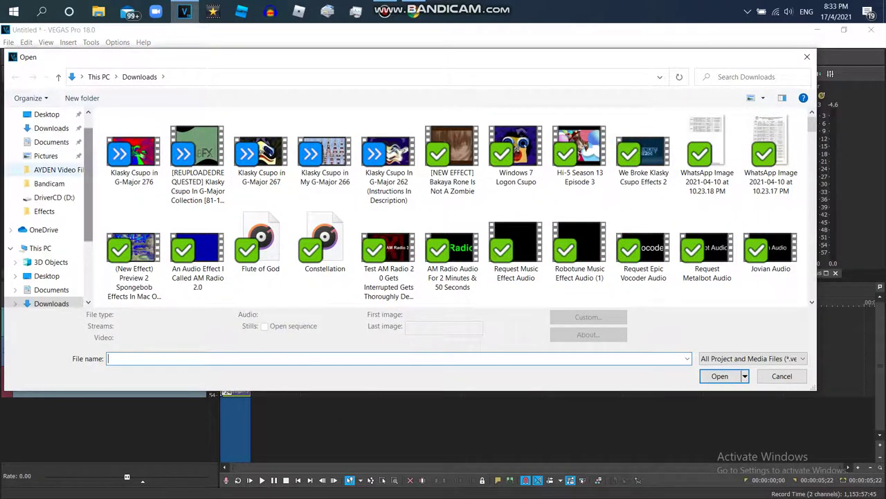
pyautogui.click(58, 169)
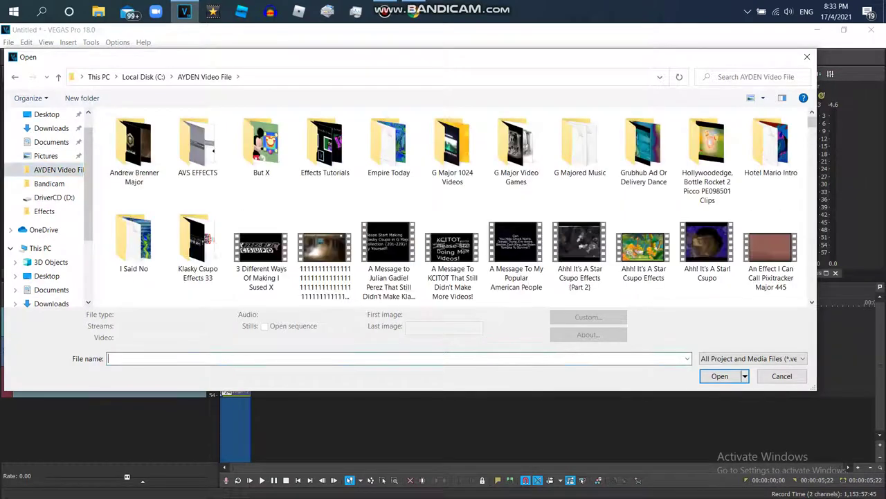
pyautogui.write('vide')
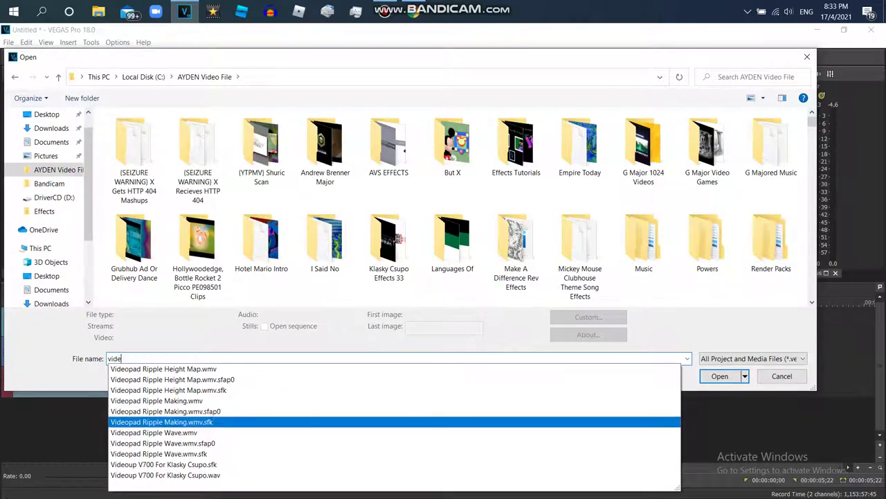
pyautogui.click(160, 400)
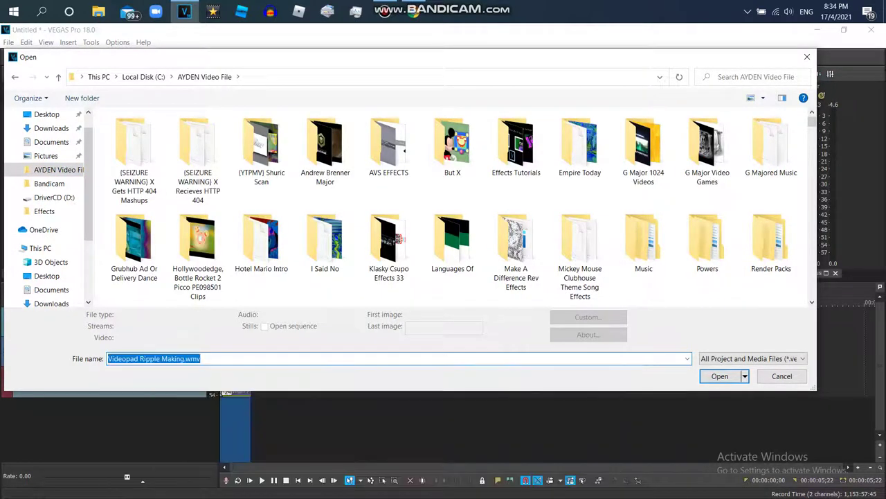
pyautogui.press('Return')
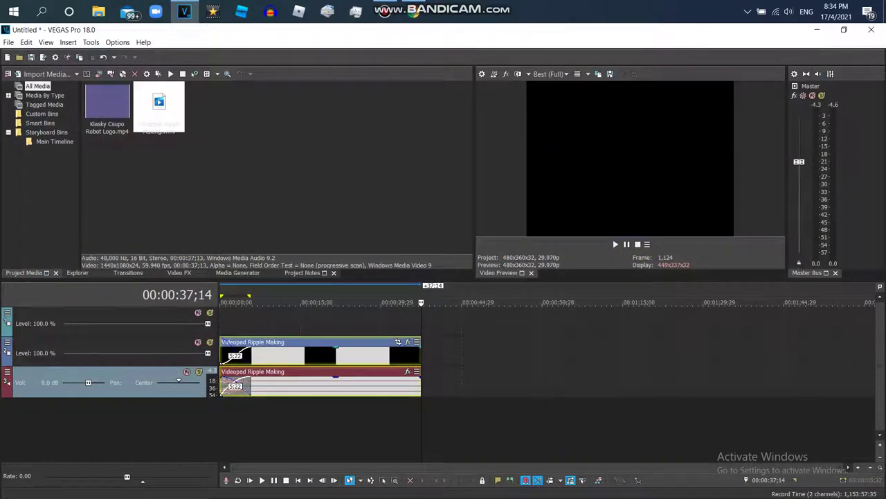
# Step: Move the ripple video event to the empty upper video track past the logo clip, and remove its audio event
pyautogui.moveTo(312, 351); pyautogui.dragTo(475, 325)
pyautogui.rightClick(442, 417)
pyautogui.click(476, 335)
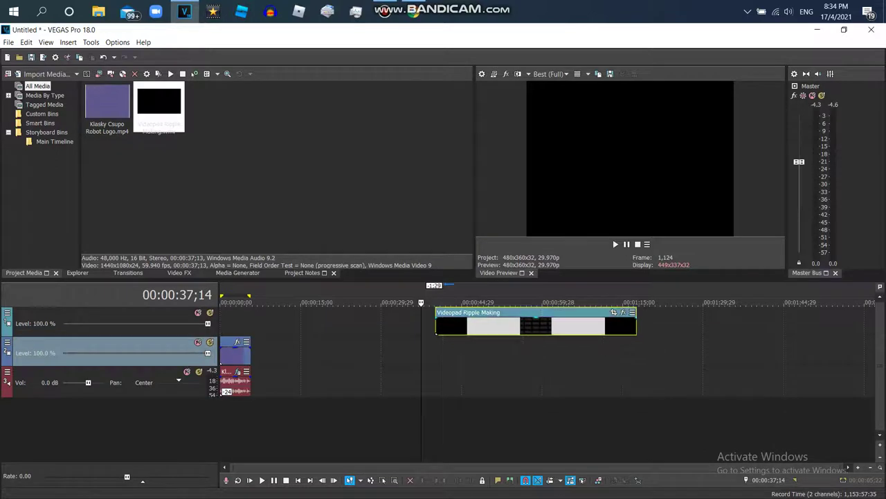
# Step: Preview the ripple clip, and turn off Maintain aspect ratio in its Pan/Crop settings so it fills the frame
pyautogui.click(435, 303)
pyautogui.click(627, 243)
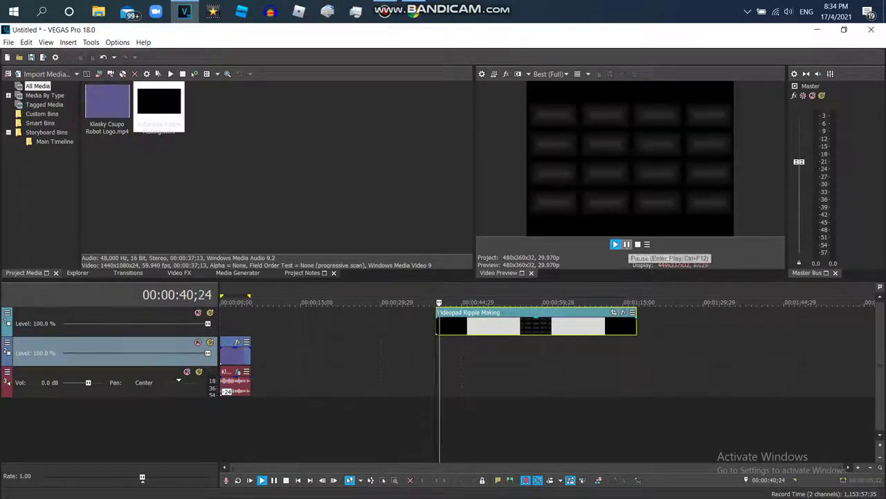
pyautogui.click(613, 312)
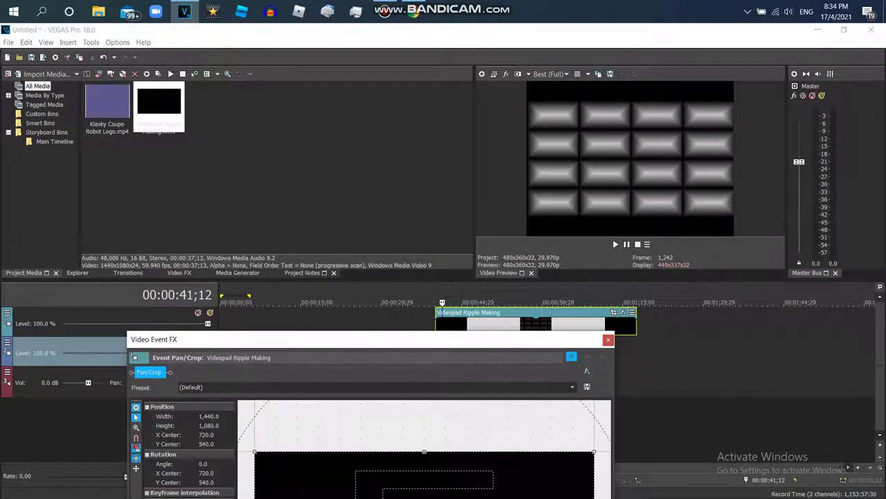
pyautogui.moveTo(374, 340); pyautogui.dragTo(359, 304)
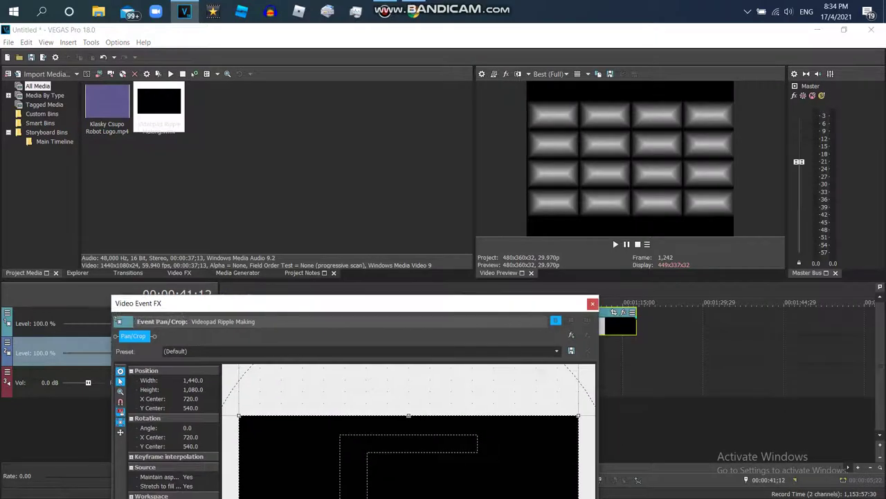
pyautogui.click(213, 477)
pyautogui.click(189, 493)
pyautogui.click(593, 304)
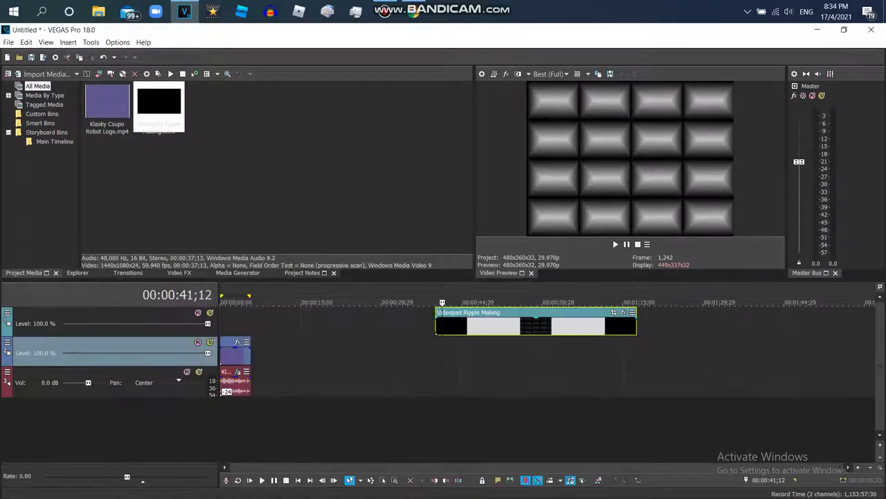
# Step: Move the ripple event to the timeline start and trim its end to match the logo clip
pyautogui.moveTo(469, 325); pyautogui.dragTo(253, 325)
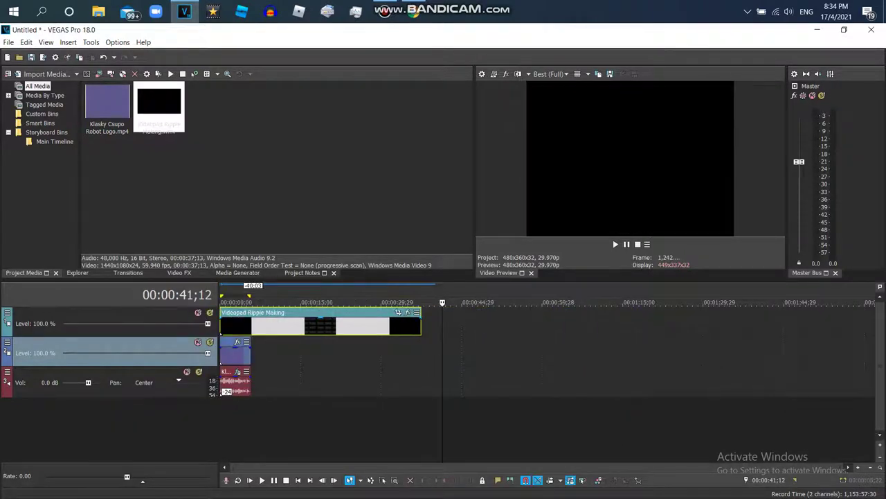
pyautogui.moveTo(421, 326); pyautogui.dragTo(251, 325)
pyautogui.doubleClick(260, 294)
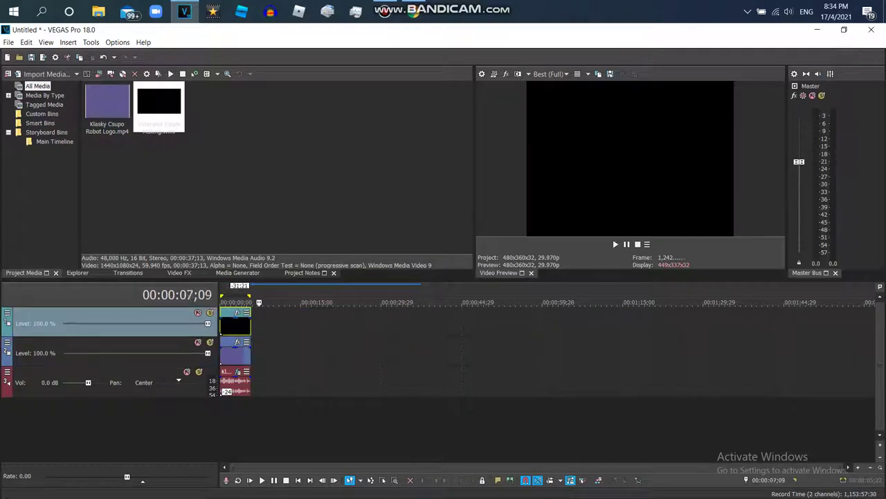
# Step: Apply VEGAS Height Map as the ripple track's custom composite mode, and preview the warped logo
pyautogui.click(7, 313)
pyautogui.moveTo(70, 382)
pyautogui.click(166, 221)
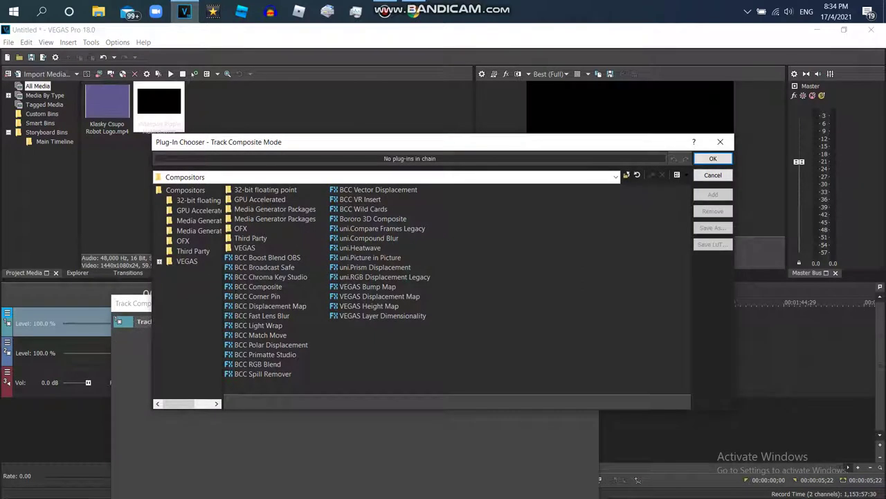
pyautogui.click(368, 306)
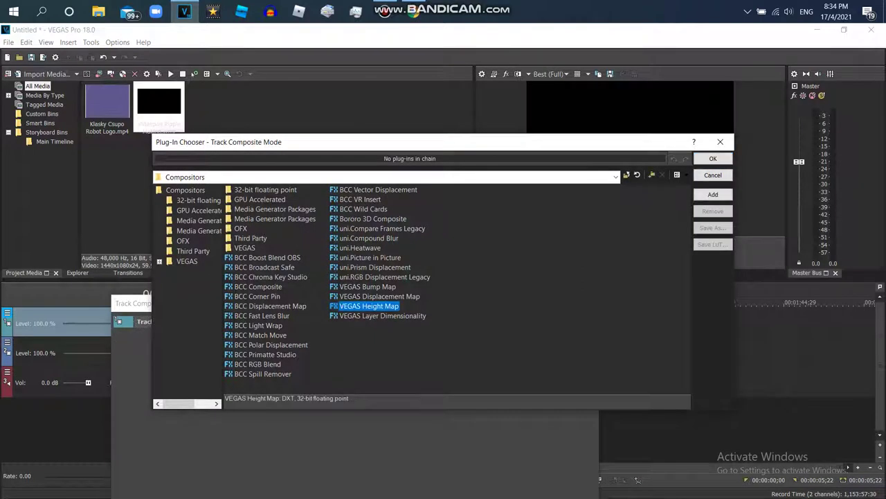
pyautogui.press('Return')
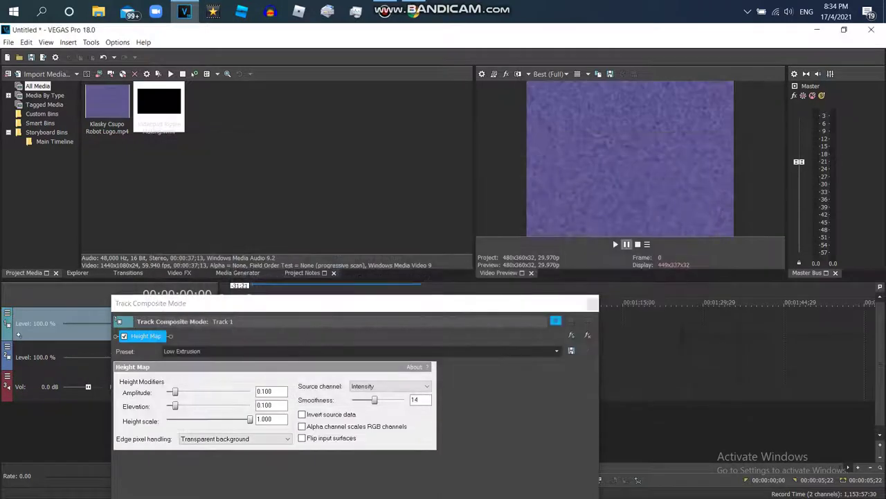
pyautogui.press('space')
pyautogui.click(626, 244)
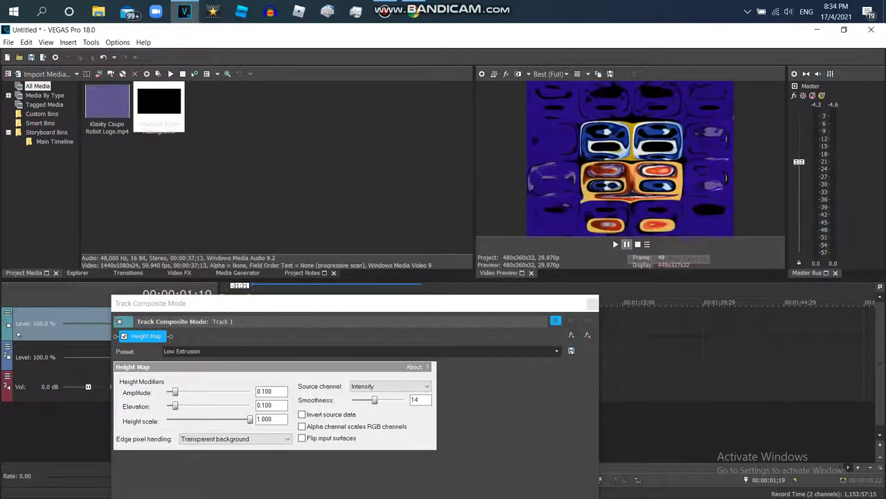
# Step: Try a Height Map smoothness of 5 and an amplitude of 0.028 on the ripple track
pyautogui.moveTo(369, 400)
pyautogui.mouseDown()
pyautogui.moveTo(392, 400)
pyautogui.moveTo(352, 399)
pyautogui.mouseUp()
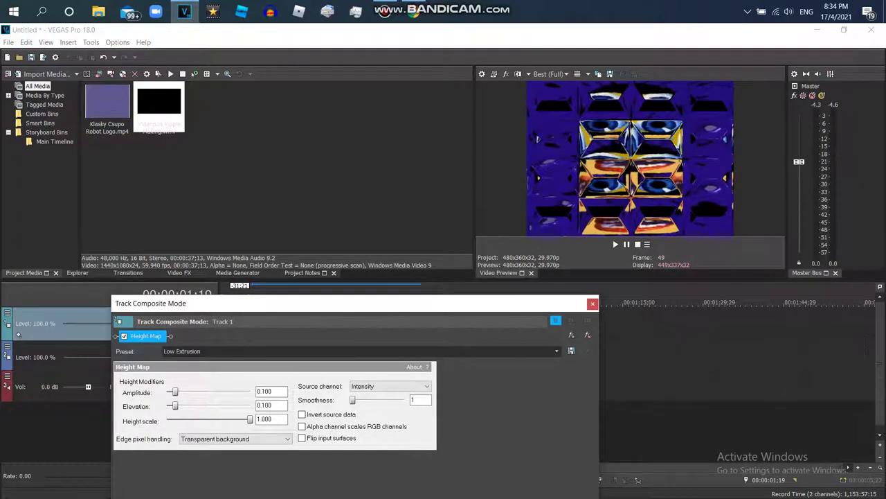
pyautogui.press('BackSpace')
pyautogui.write('4')
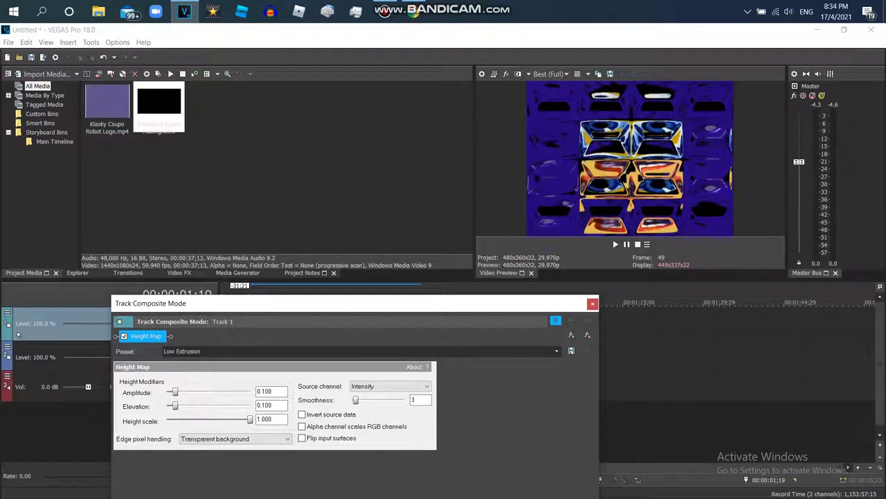
pyautogui.press('BackSpace')
pyautogui.write('5')
pyautogui.moveTo(175, 391); pyautogui.dragTo(169, 392)
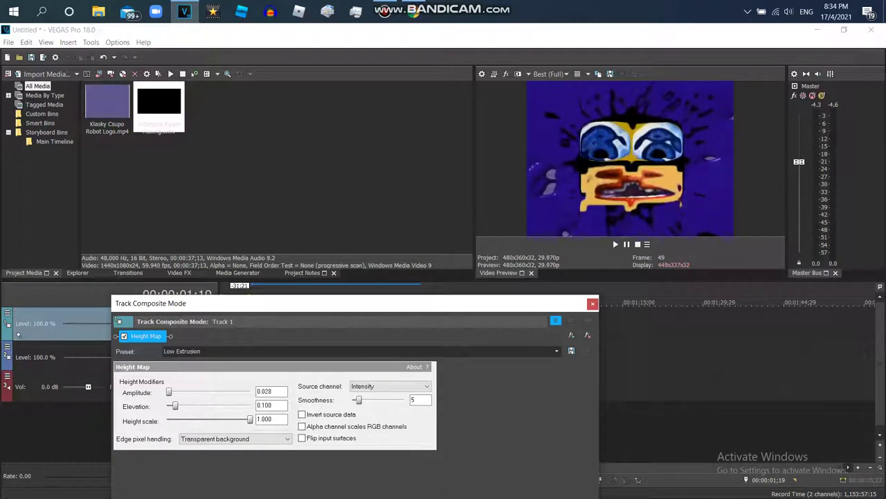
# Step: Set the Height Map smoothness to 31 and the amplitude to 0.050, and play the warped logo
pyautogui.moveTo(358, 400); pyautogui.dragTo(404, 400)
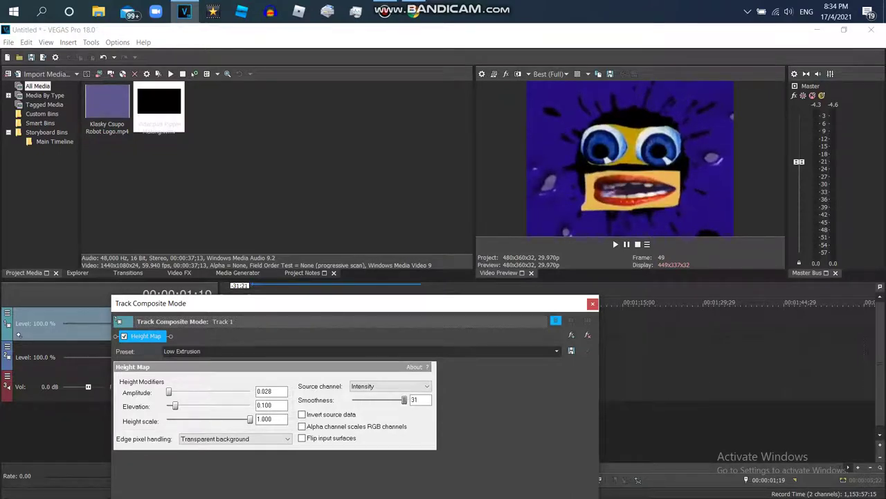
pyautogui.moveTo(169, 392); pyautogui.dragTo(172, 392)
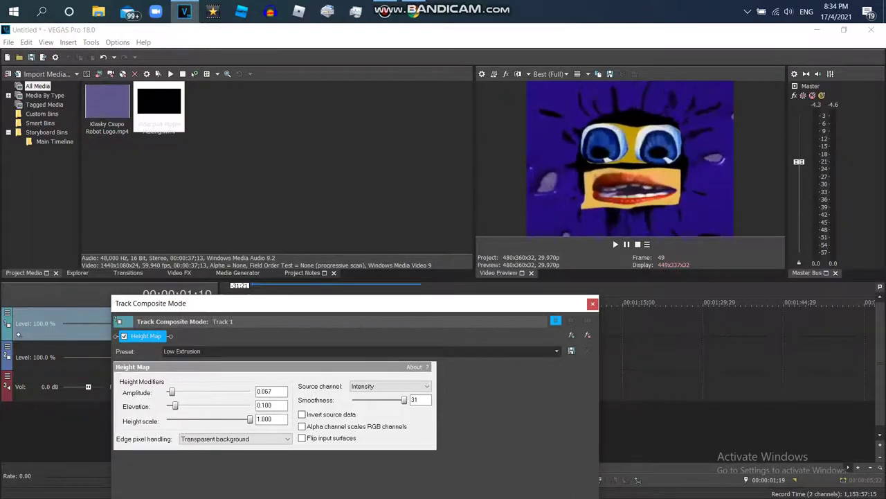
pyautogui.press('Left')
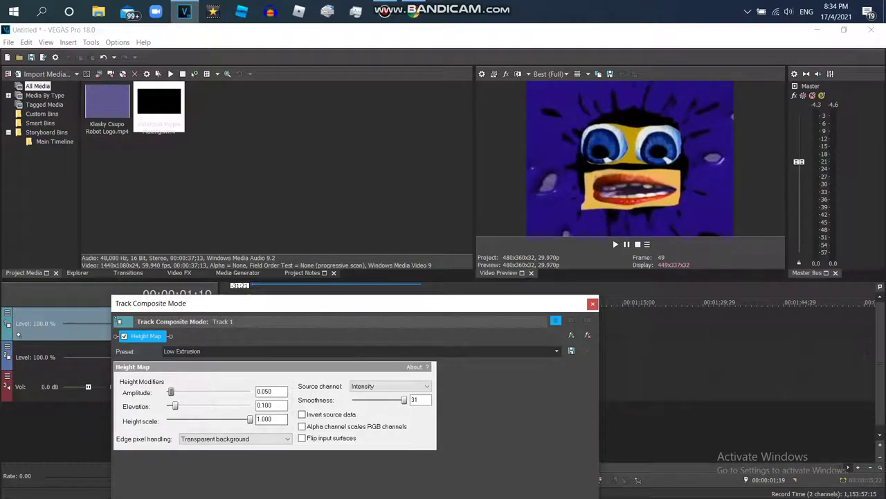
pyautogui.press('space')
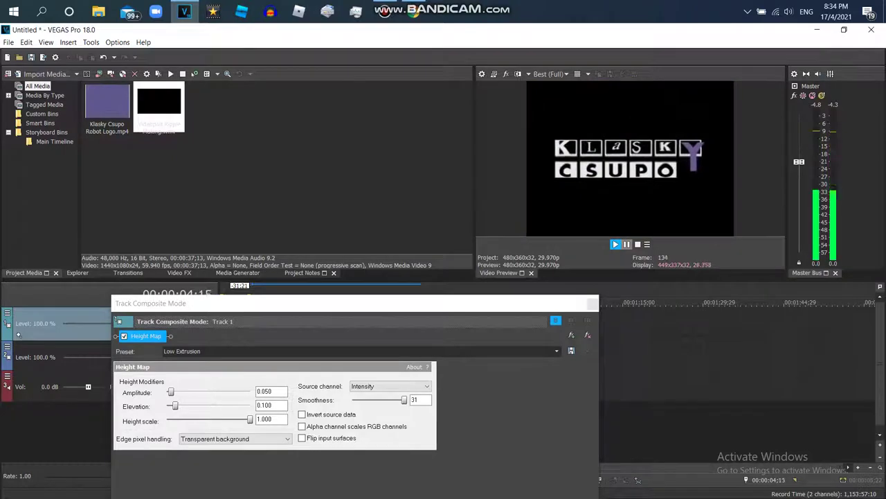
pyautogui.press('space')
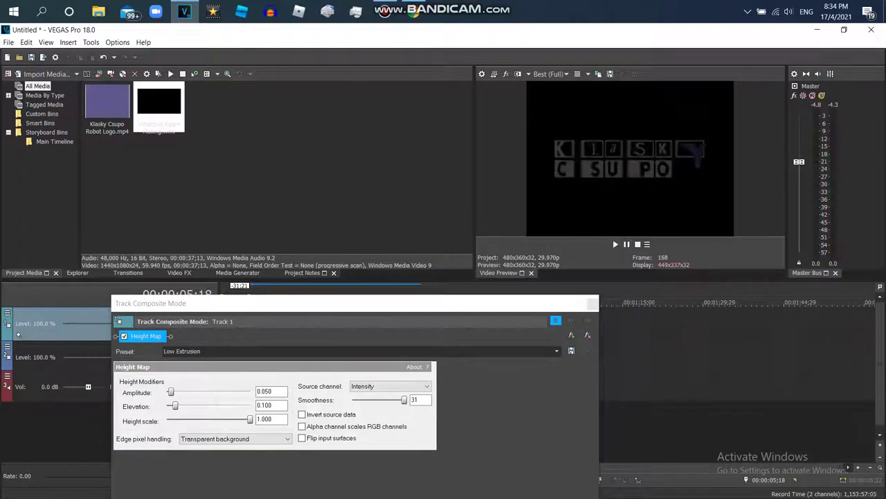
# Step: Try doubling the distortion with a duplicate of the ripple track, previewing from the timeline start, and delete the duplicate track
pyautogui.click(593, 303)
pyautogui.rightClick(348, 327)
pyautogui.click(385, 222)
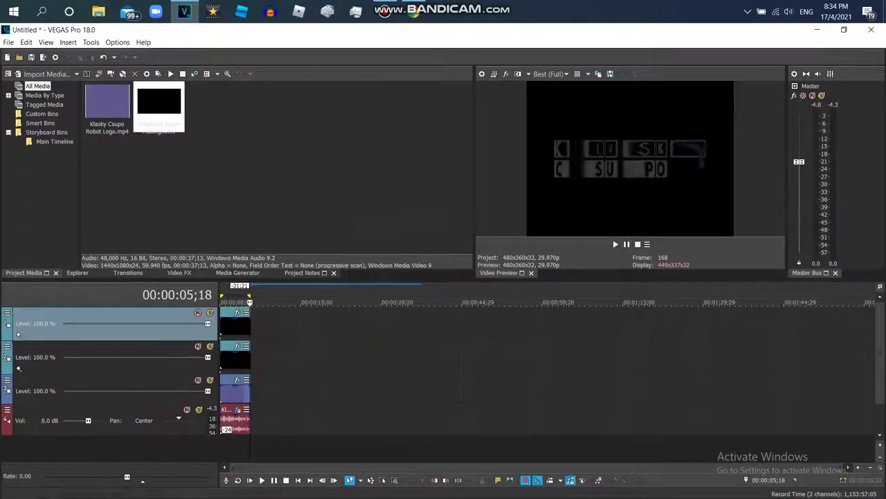
pyautogui.rightClick(290, 331)
pyautogui.click(235, 327)
pyautogui.doubleClick(236, 327)
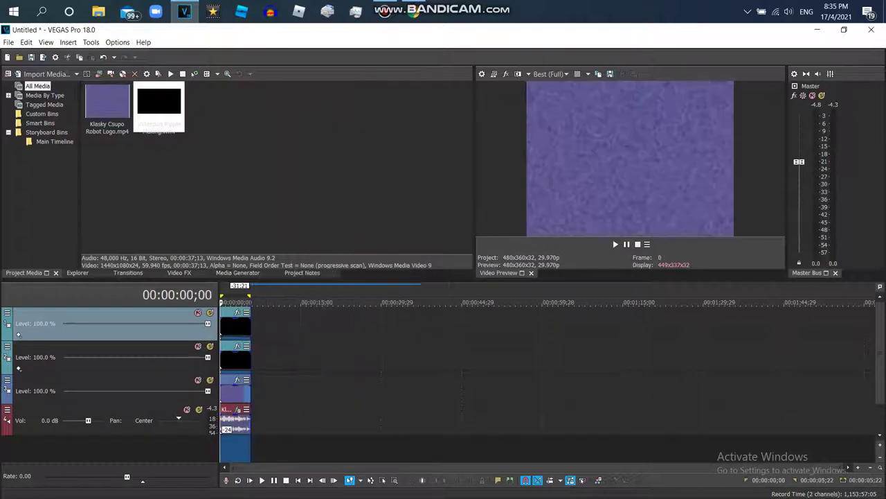
pyautogui.press('space')
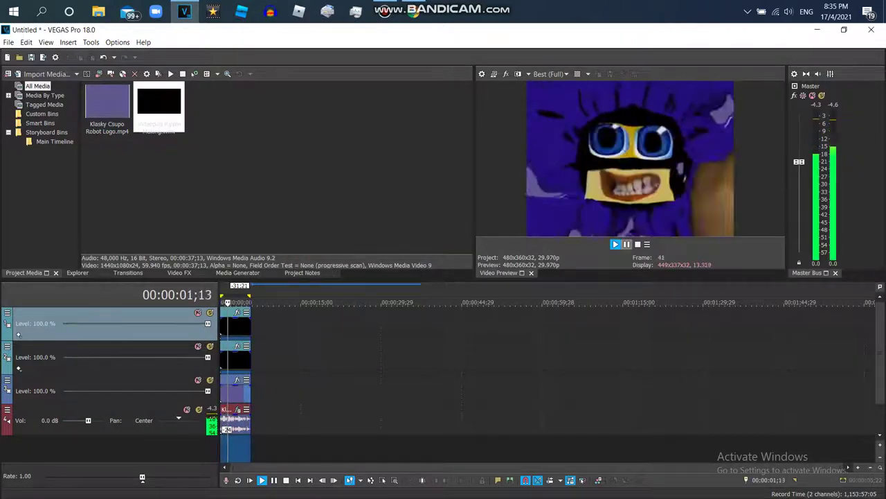
pyautogui.press('space')
pyautogui.rightClick(287, 319)
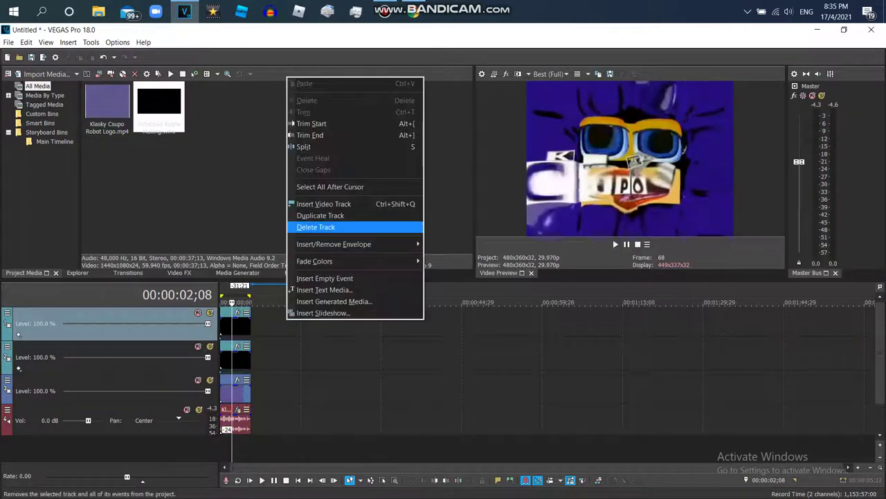
pyautogui.click(316, 227)
# Step: Set the ripple track's Height Map amplitude to 0.02 and play the result
pyautogui.click(7, 313)
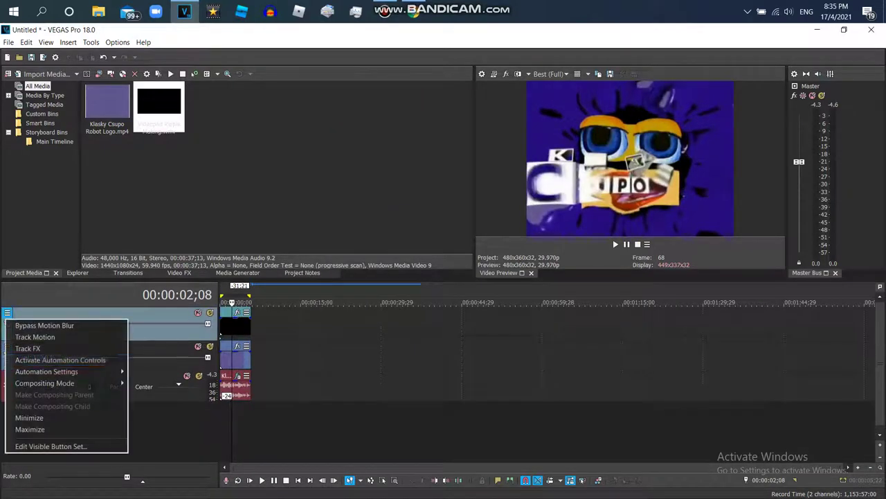
pyautogui.moveTo(44, 382)
pyautogui.click(150, 221)
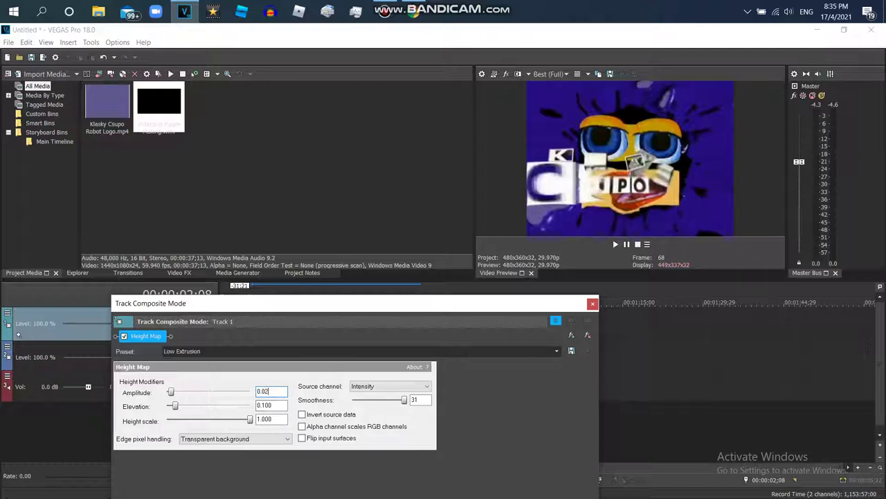
pyautogui.press('Tab')
pyautogui.click(593, 303)
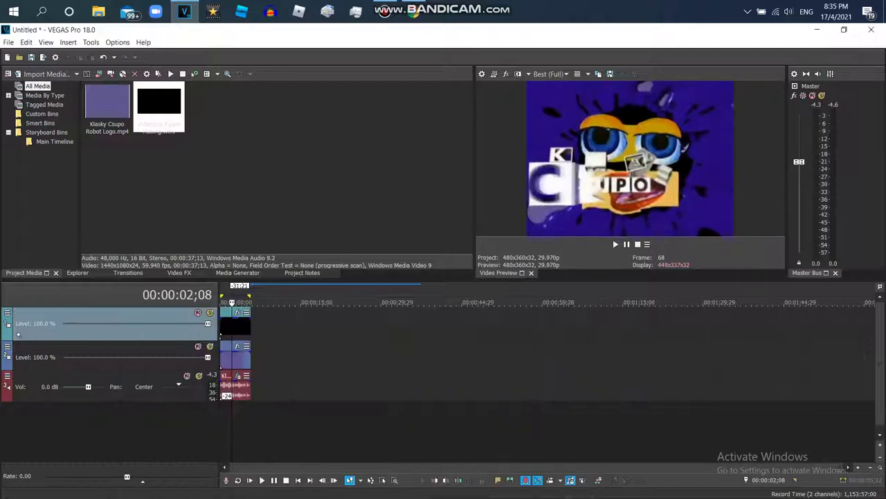
pyautogui.click(615, 244)
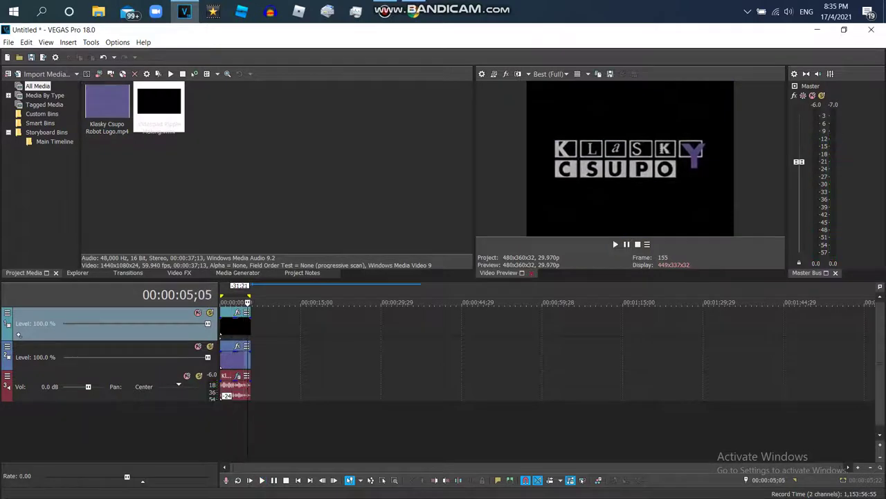
# Step: Duplicate the ripple track four times and play the stacked distortion from the timeline start
pyautogui.rightClick(356, 323)
pyautogui.click(391, 215)
pyautogui.rightClick(302, 328)
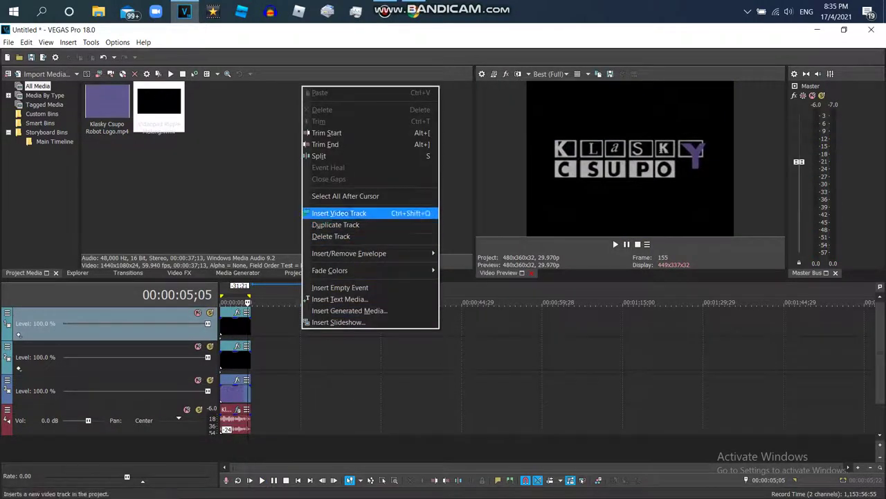
pyautogui.click(336, 224)
pyautogui.rightClick(306, 326)
pyautogui.click(340, 222)
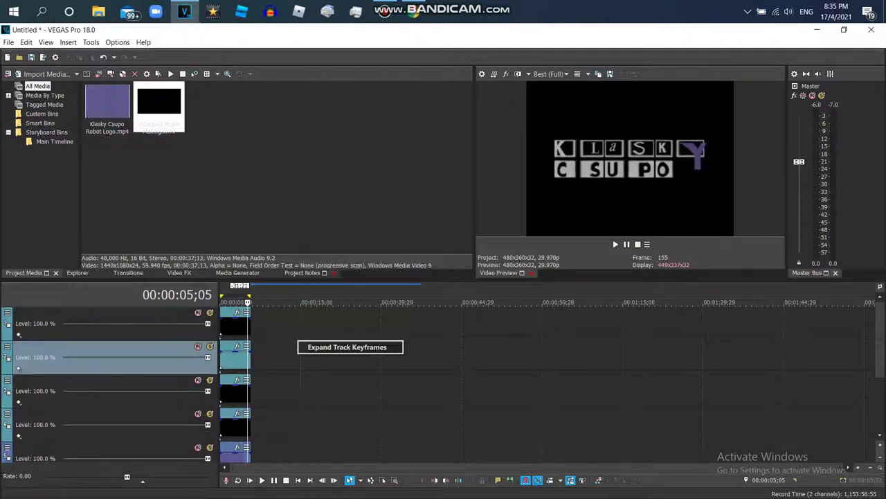
pyautogui.rightClick(307, 313)
pyautogui.click(350, 208)
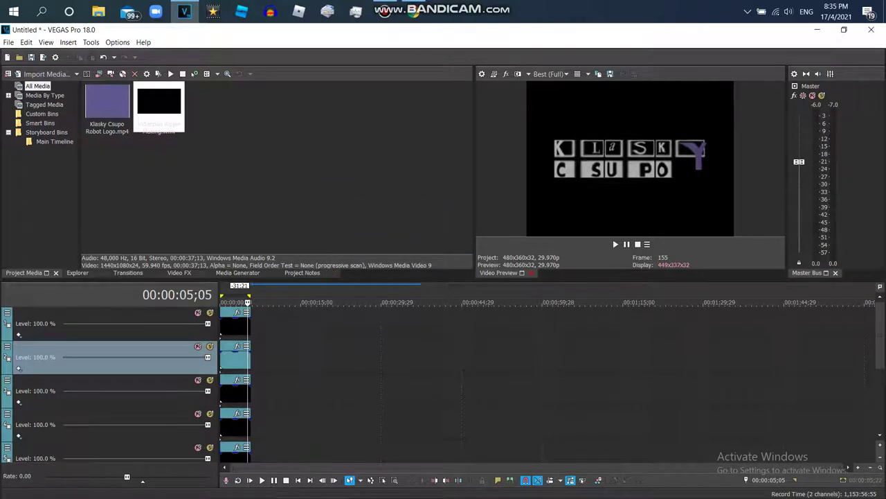
pyautogui.doubleClick(236, 295)
pyautogui.click(616, 244)
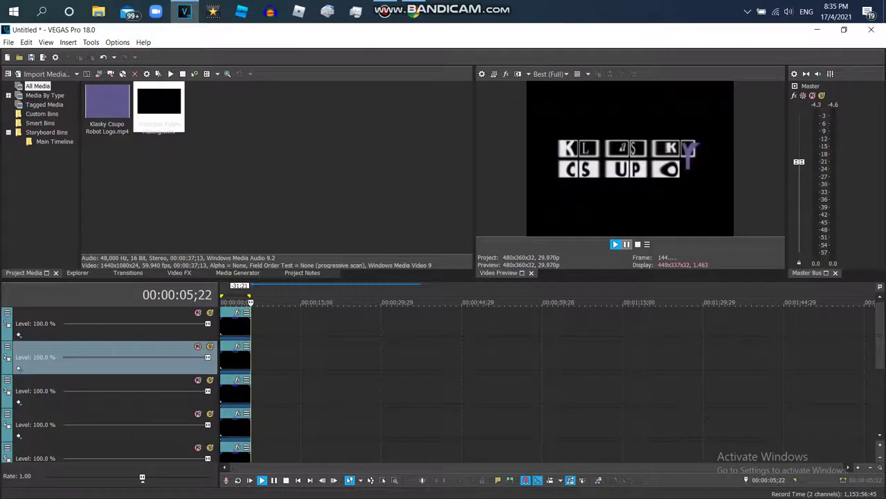
pyautogui.click(638, 243)
# Step: Open the Render As settings for the project
pyautogui.click(8, 43)
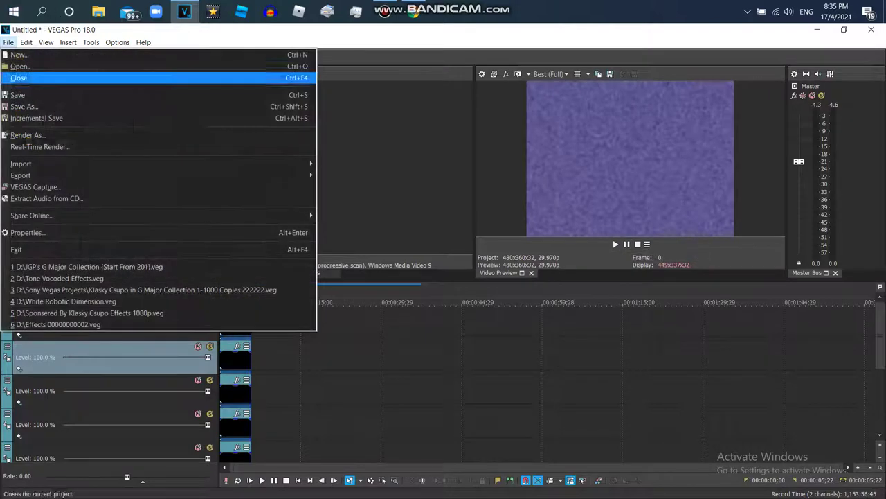
pyautogui.click(40, 134)
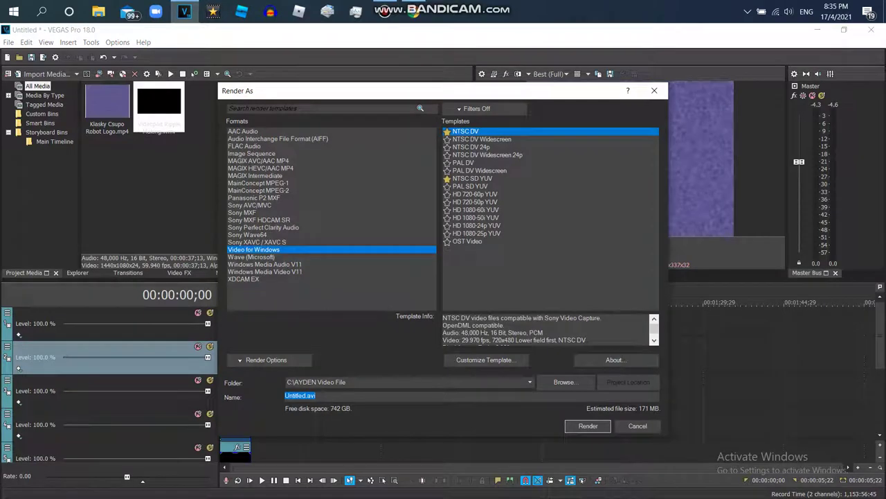
pyautogui.click(486, 360)
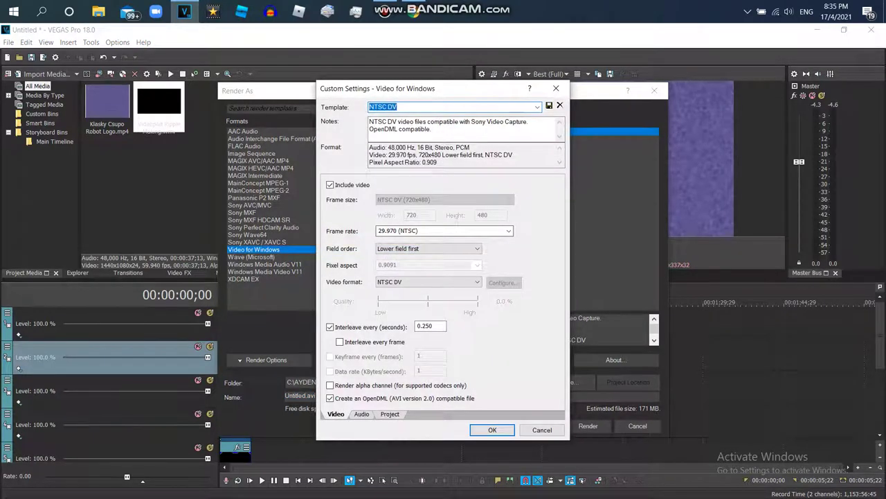
pyautogui.click(458, 231)
pyautogui.click(458, 230)
pyautogui.click(508, 231)
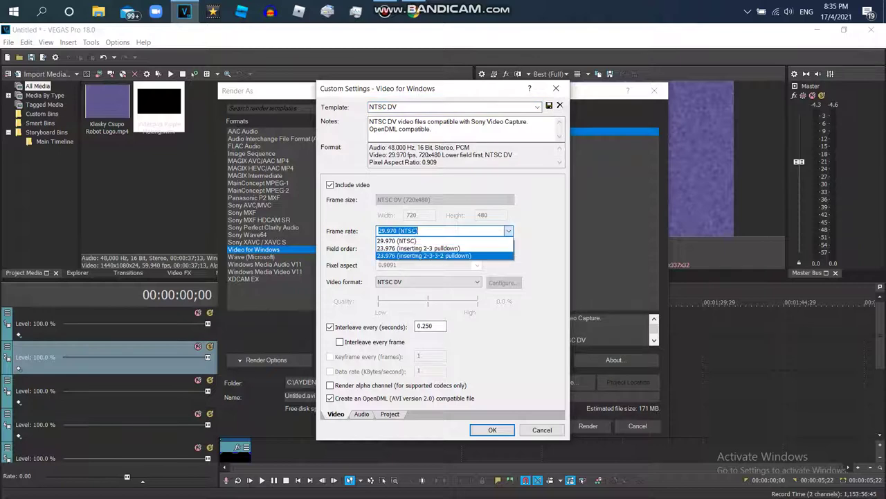
pyautogui.click(509, 230)
pyautogui.click(458, 231)
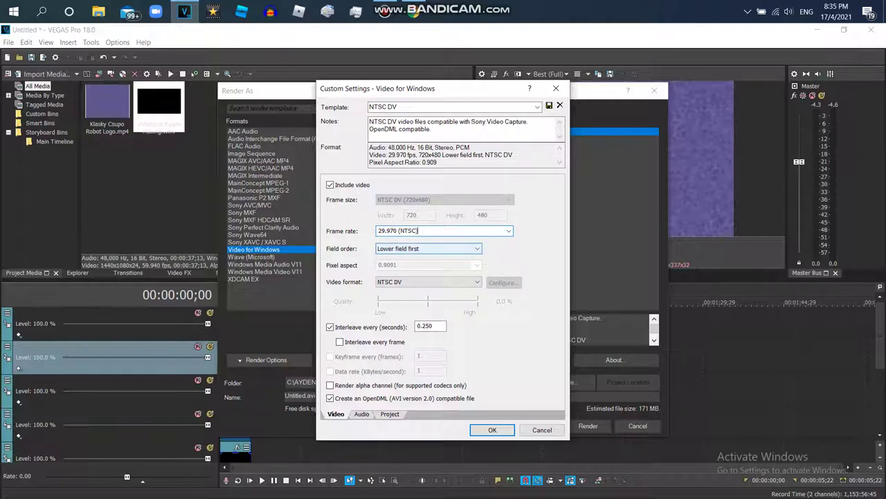
pyautogui.click(476, 248)
pyautogui.click(476, 249)
pyautogui.click(476, 249)
pyautogui.click(476, 248)
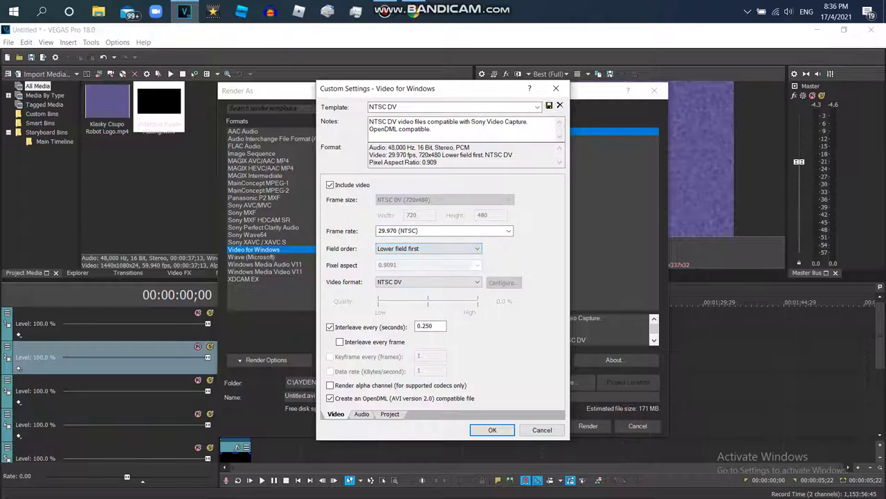
pyautogui.click(556, 89)
# Step: Customize the Windows Media Video V11 template 512 Kbps Video with frame rate 59.94 (Double NTSC) and image size (Keep Original Size)
pyautogui.click(264, 271)
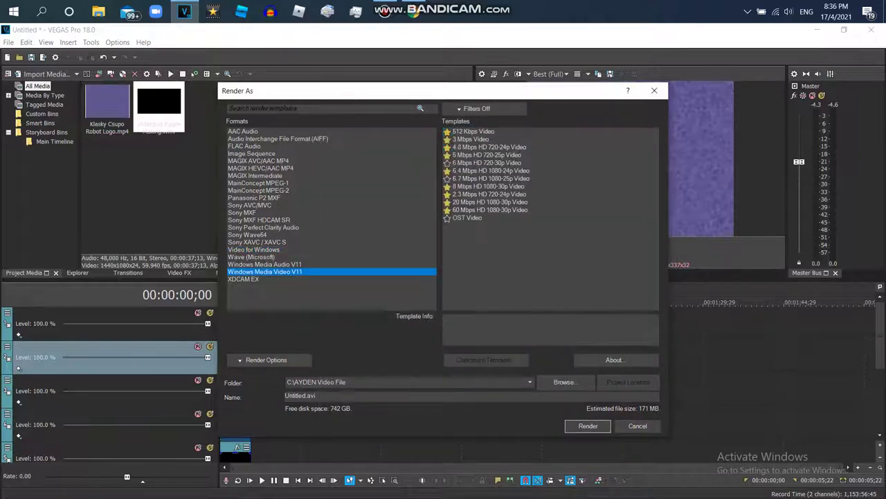
pyautogui.click(483, 360)
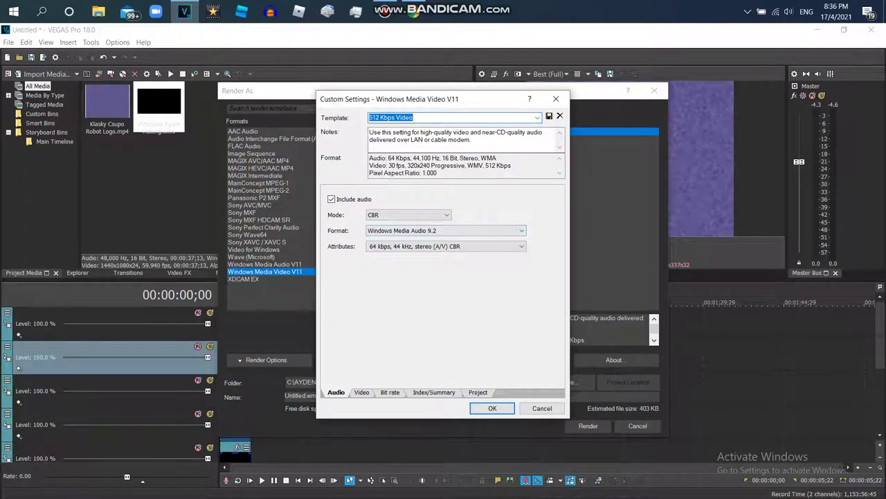
pyautogui.click(361, 392)
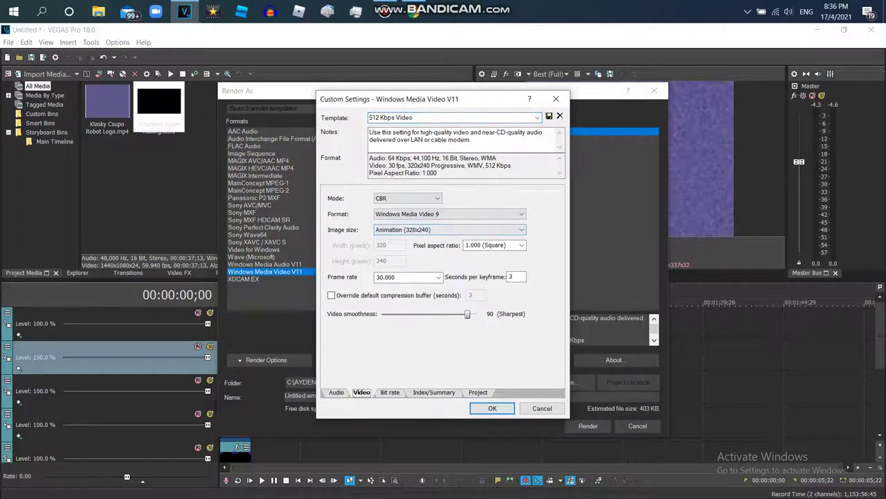
pyautogui.click(407, 276)
pyautogui.click(405, 340)
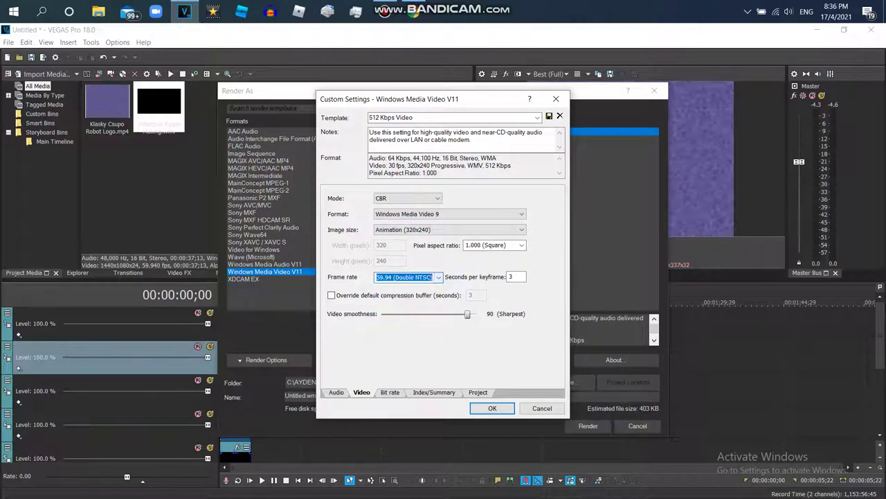
pyautogui.click(450, 229)
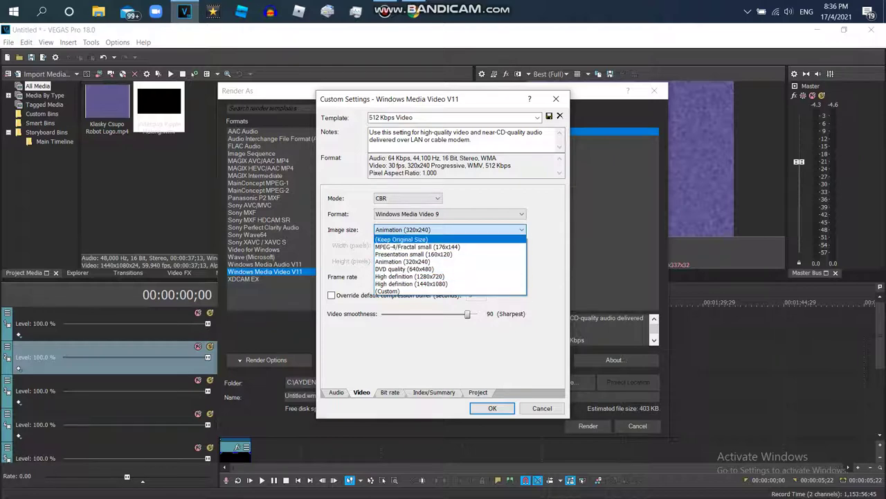
pyautogui.press('Return')
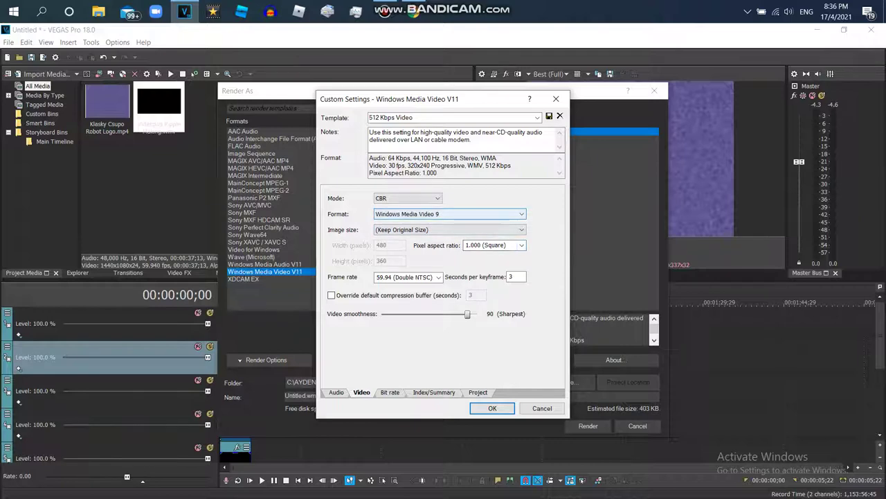
# Step: Name the customized render template "512 Kbps Video 60fps" and accept its settings
pyautogui.click(457, 117)
pyautogui.click(457, 118)
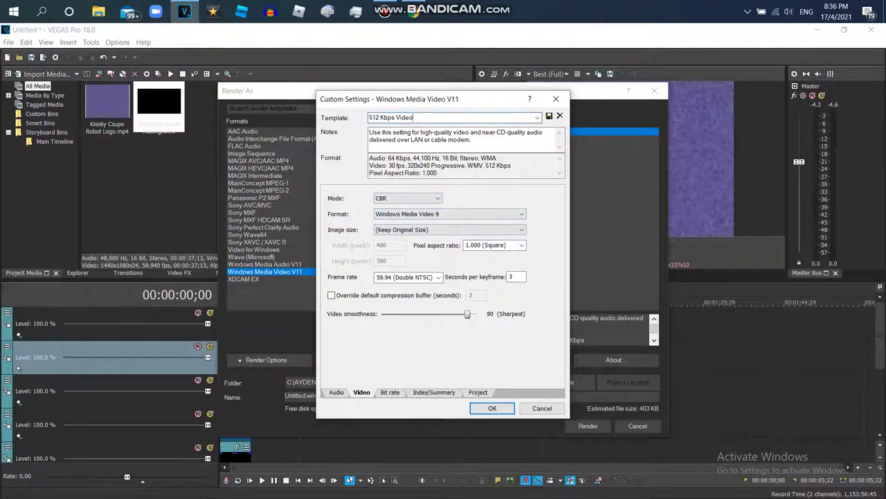
pyautogui.write('60fps')
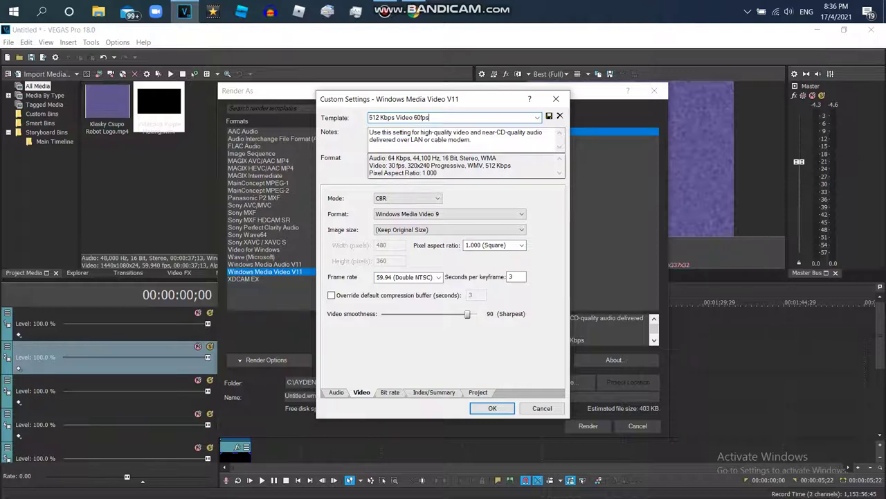
pyautogui.press('Return')
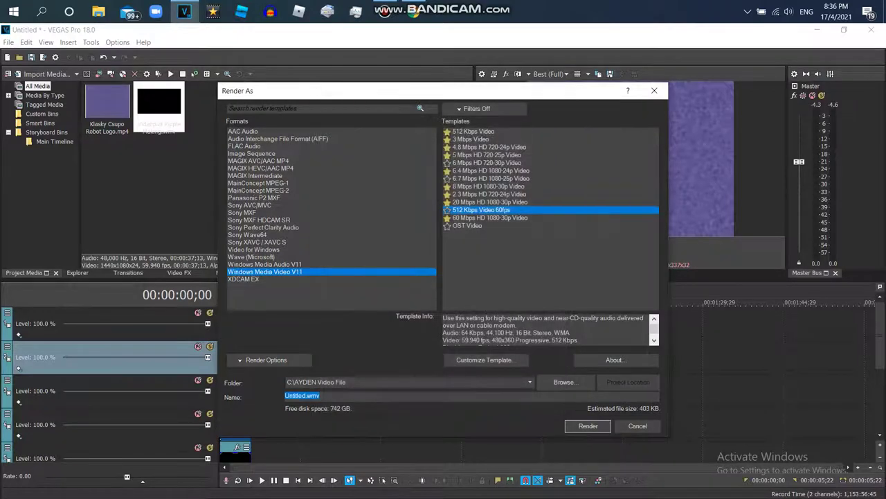
# Step: Render the project as "Klasky Csupo in Nameless Effect 2.0 (SONY VEGAS) (SD) (60fps)" with the 512 Kbps Video 60fps template
pyautogui.write('Klasky Csupo in Nameless Effect 2.0 (SONY VEGAS) (SD) (60fps')
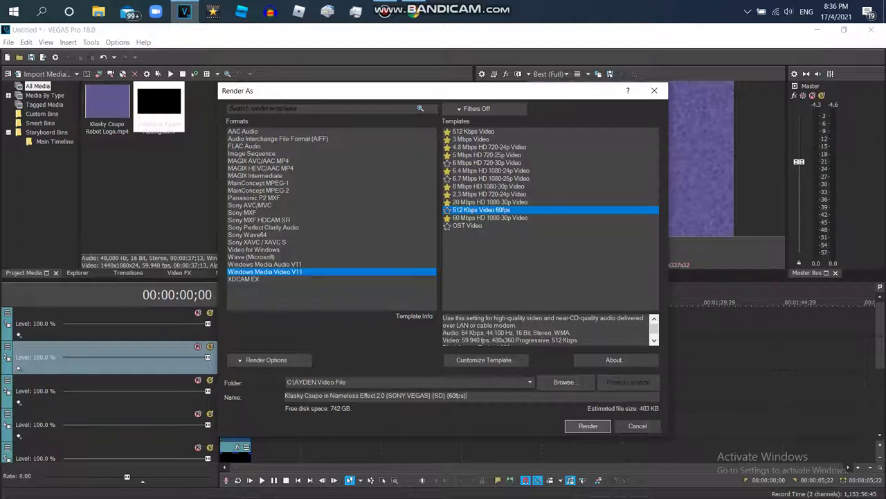
pyautogui.click(588, 425)
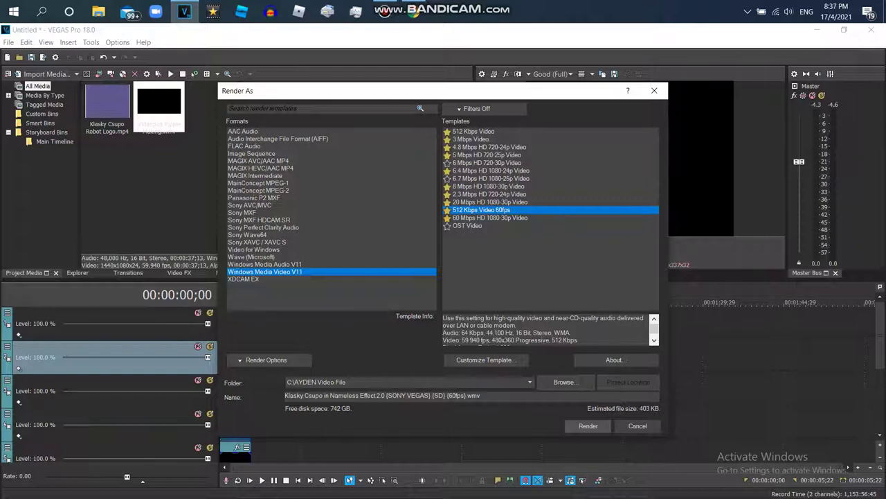
pyautogui.press('Return')
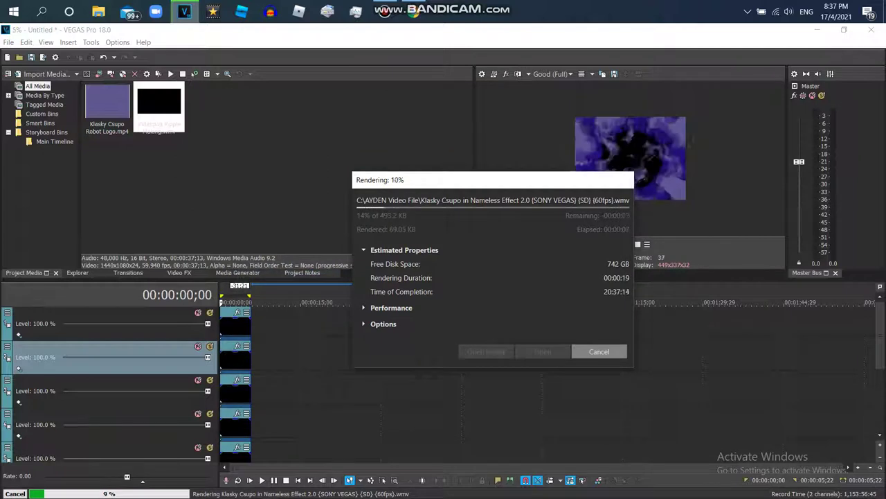
pyautogui.moveTo(493, 180); pyautogui.dragTo(339, 194)
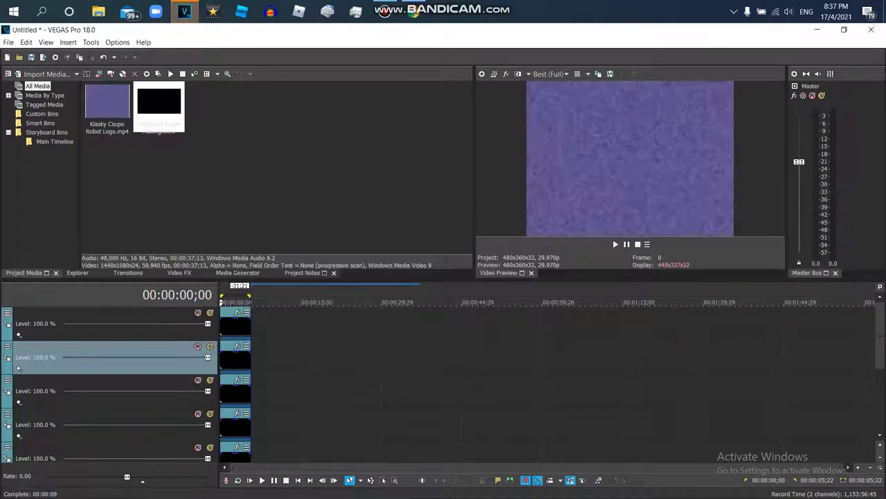
# Step: Set the edge pixel handling of Track 1's Height Map composite mode to Wrap pixels around
pyautogui.click(7, 313)
pyautogui.moveTo(69, 383)
pyautogui.click(173, 221)
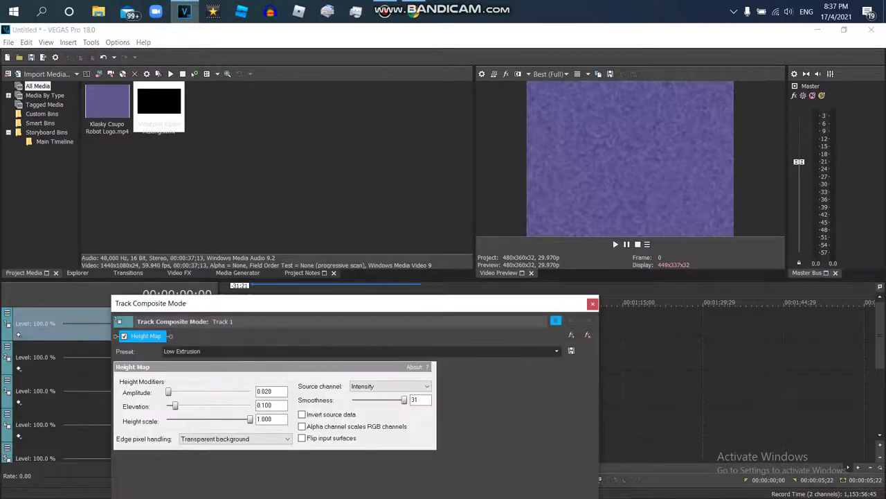
pyautogui.click(236, 438)
pyautogui.click(221, 456)
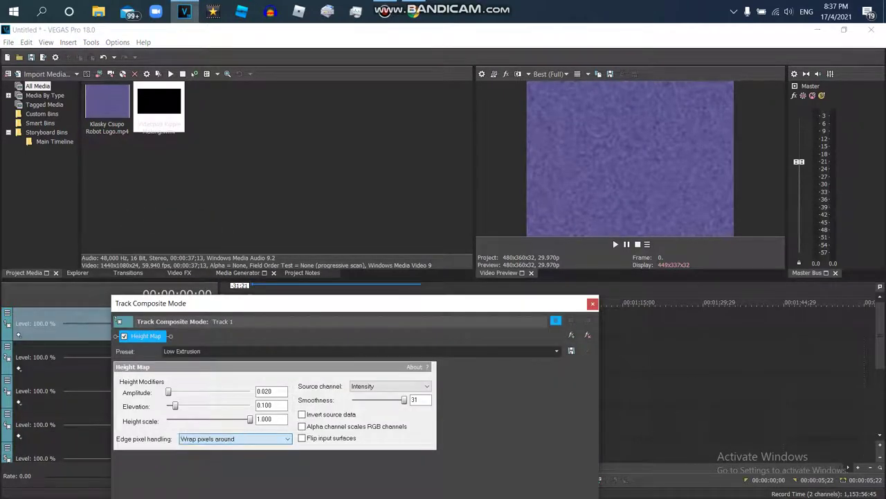
pyautogui.click(593, 304)
pyautogui.click(6, 346)
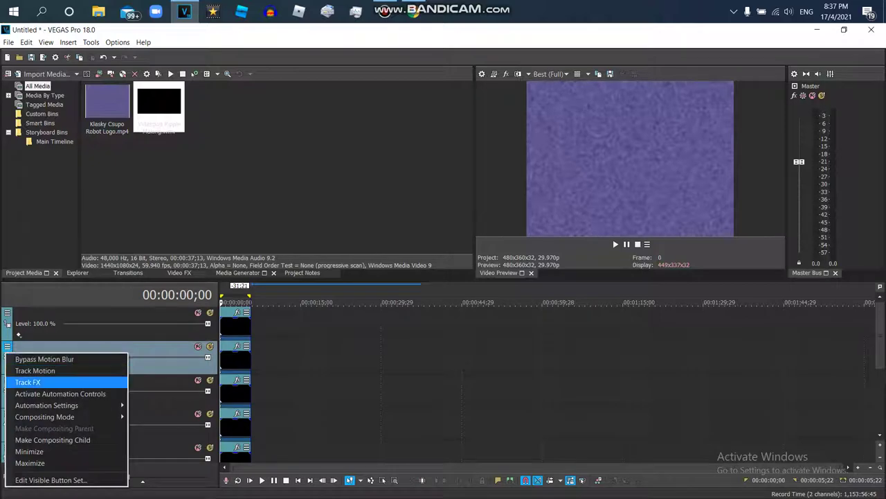
pyautogui.click(35, 371)
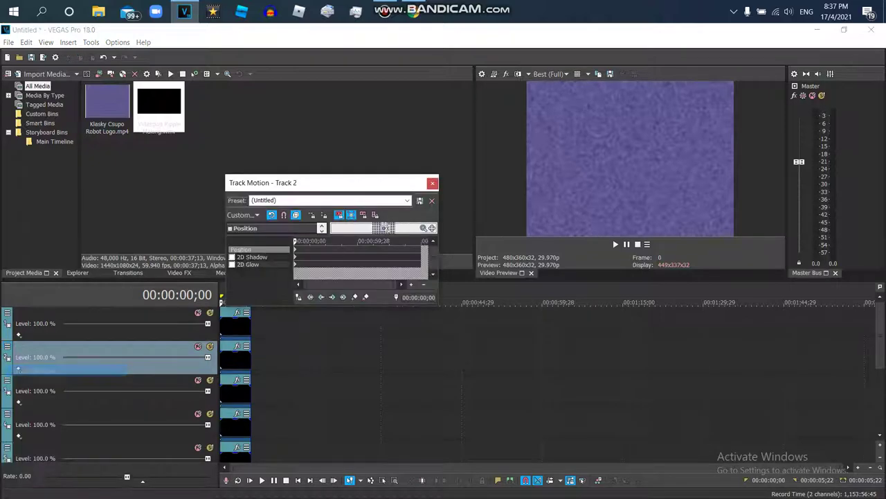
pyautogui.click(432, 184)
pyautogui.click(6, 346)
pyautogui.click(34, 383)
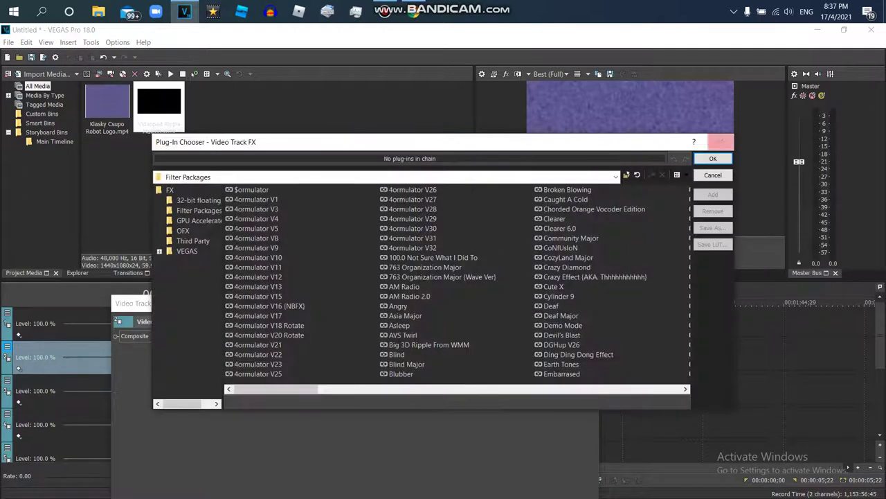
pyautogui.click(722, 142)
# Step: Set the edge pixel handling of Track 2's Height Map composite mode to Wrap pixels around
pyautogui.click(7, 346)
pyautogui.moveTo(69, 416)
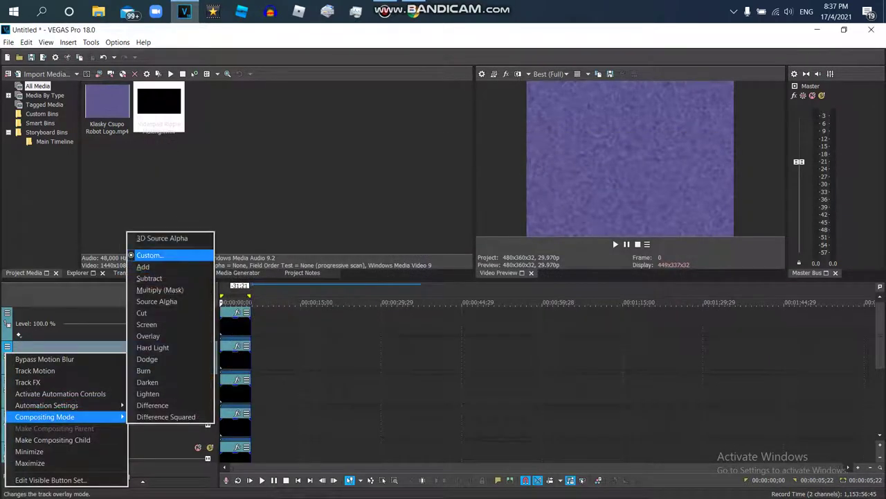
pyautogui.click(145, 256)
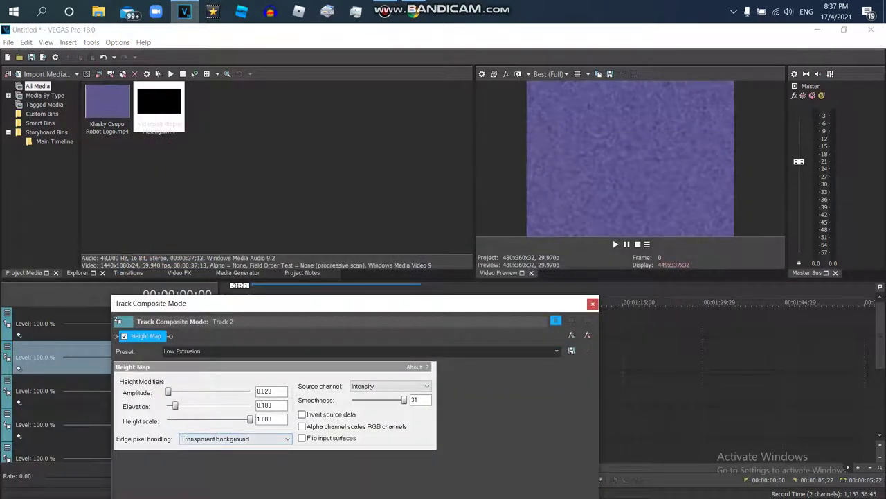
pyautogui.click(208, 440)
pyautogui.click(207, 453)
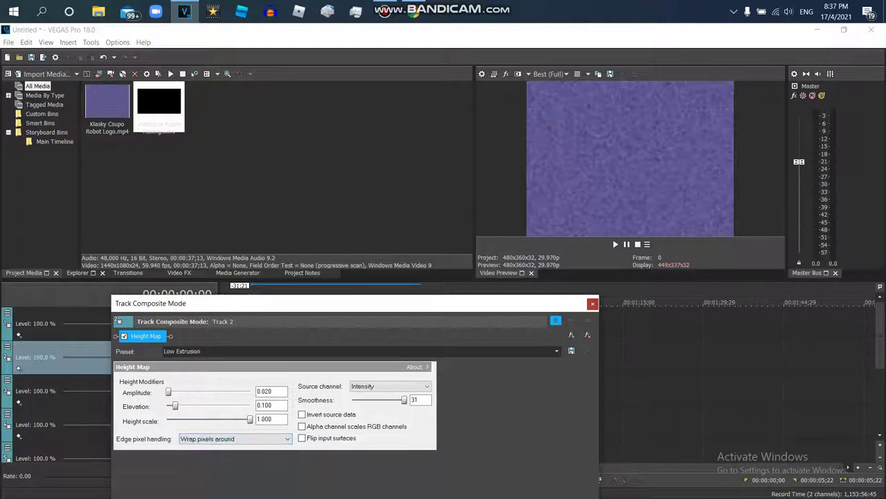
pyautogui.click(593, 303)
# Step: Set the edge pixel handling of Track 4's Height Map composite mode to Wrap pixels around
pyautogui.click(7, 414)
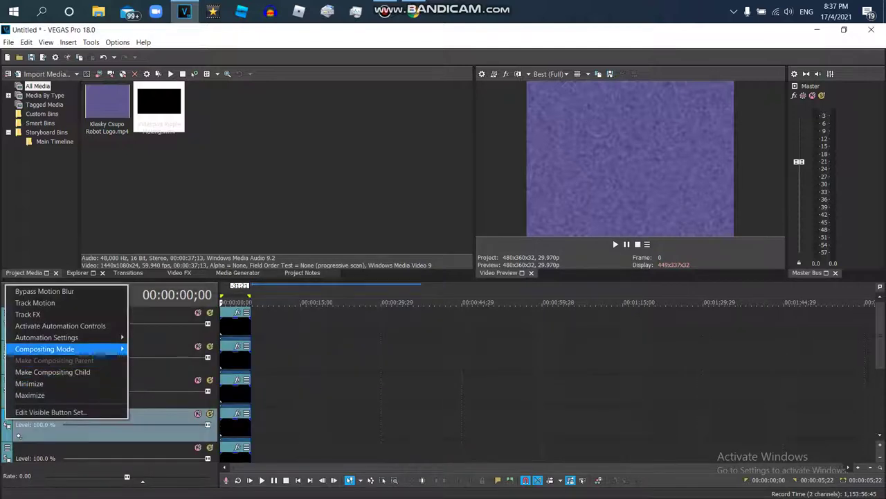
pyautogui.moveTo(70, 348)
pyautogui.click(159, 186)
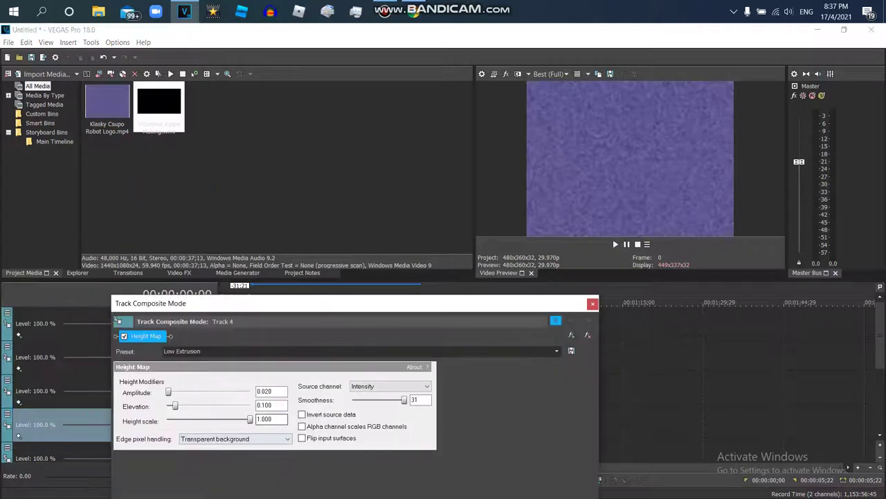
pyautogui.click(236, 439)
pyautogui.click(233, 455)
pyautogui.click(593, 303)
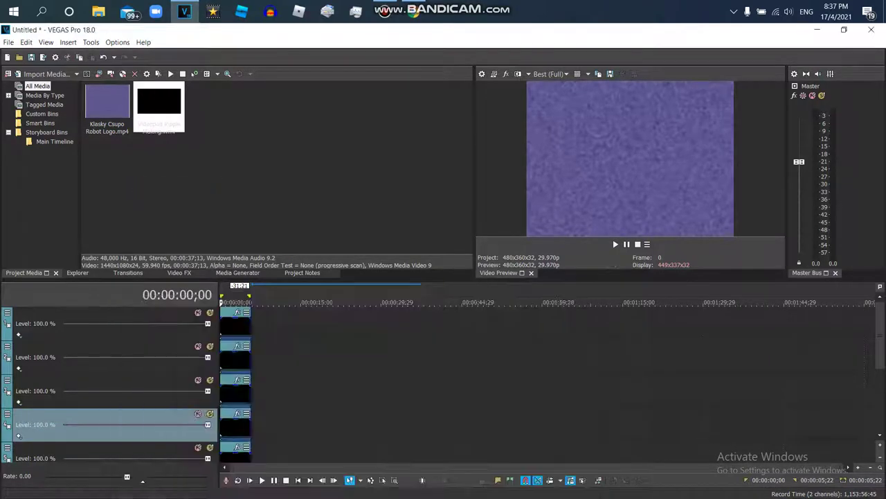
# Step: Set the edge pixel handling of Track 5's Height Map composite mode to Wrap pixels around
pyautogui.rightClick(7, 449)
pyautogui.moveTo(69, 382)
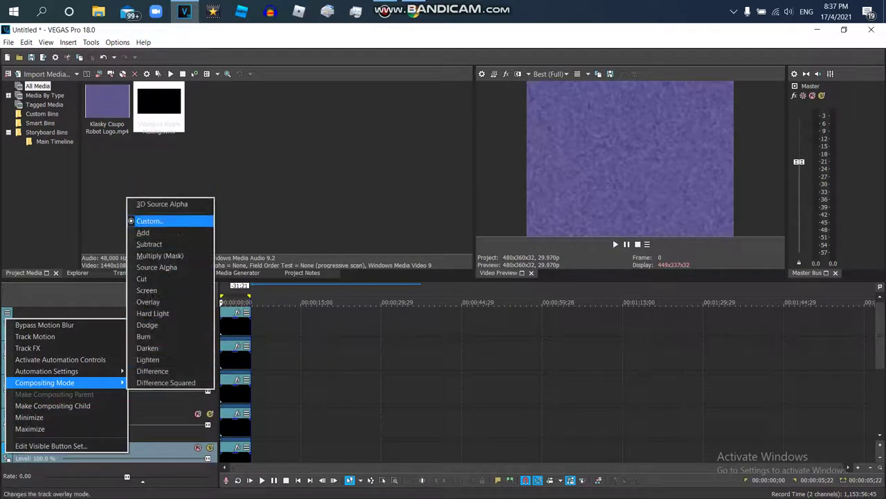
pyautogui.click(149, 220)
pyautogui.click(234, 438)
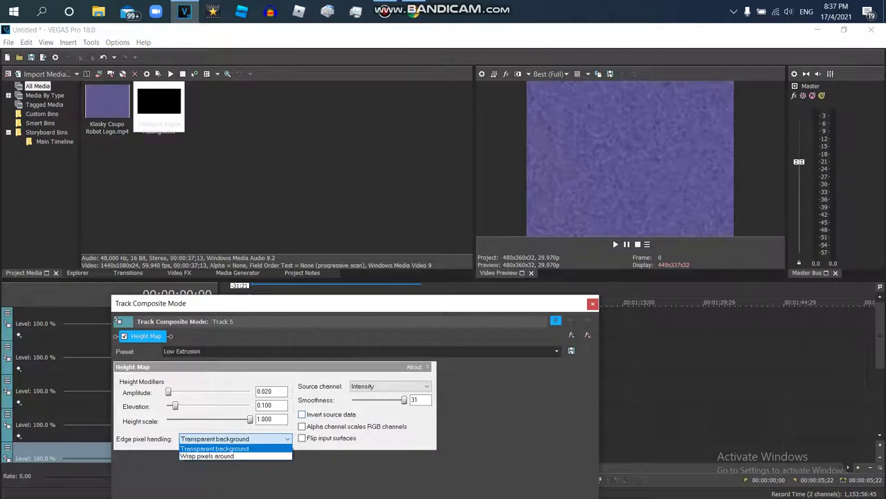
pyautogui.click(232, 455)
pyautogui.click(592, 303)
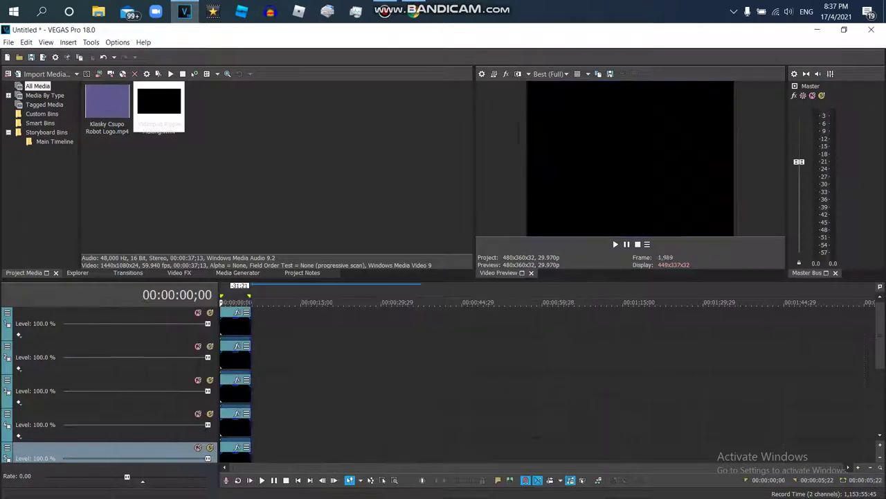
# Step: Save the project under the new name "Nameless Effect 2.0" on the DriverCD (D:) drive
pyautogui.click(9, 42)
pyautogui.press('Down')
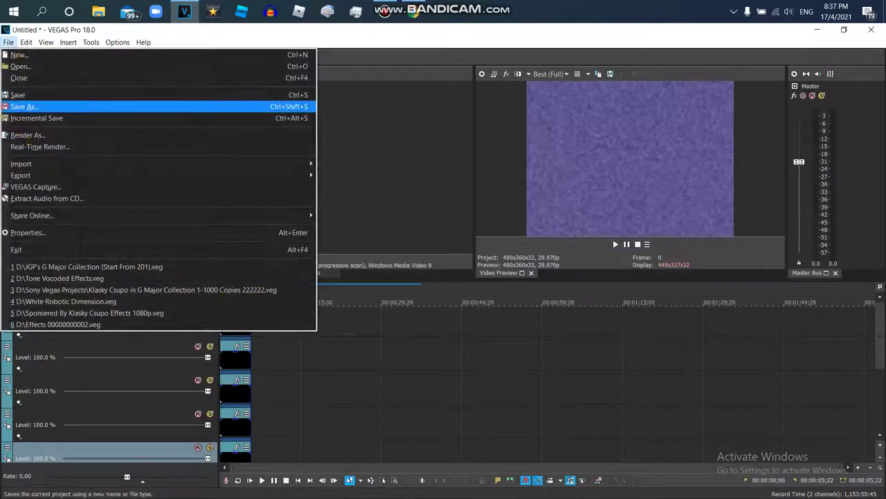
pyautogui.press('Return')
pyautogui.write('NAmele')
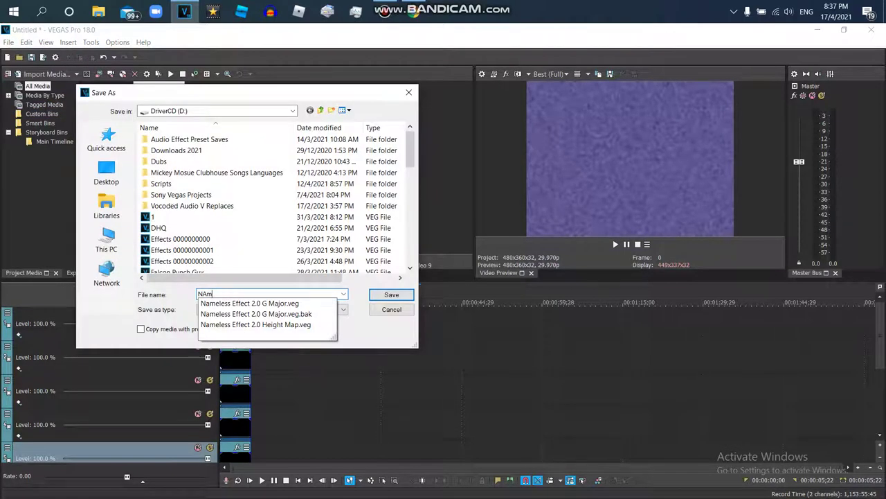
pyautogui.press('BackSpace')
pyautogui.press('BackSpace')
pyautogui.write('amle')
pyautogui.press('BackSpace')
pyautogui.press('BackSpace')
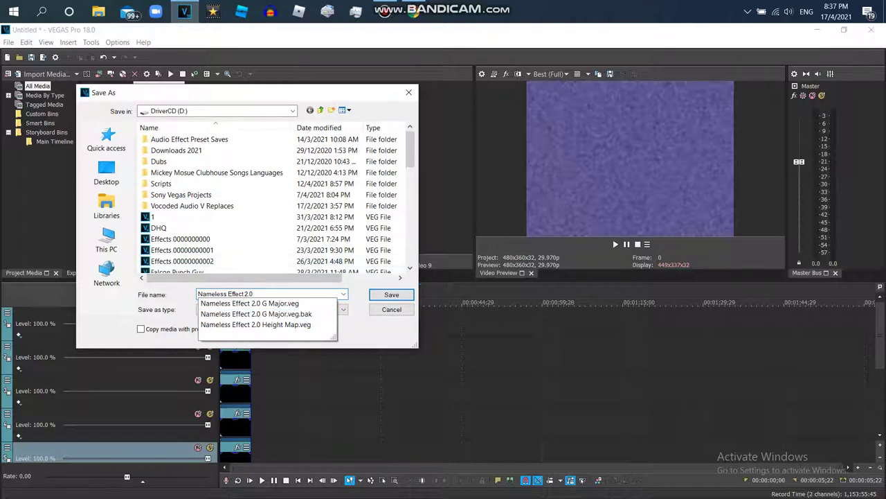
pyautogui.press('Return')
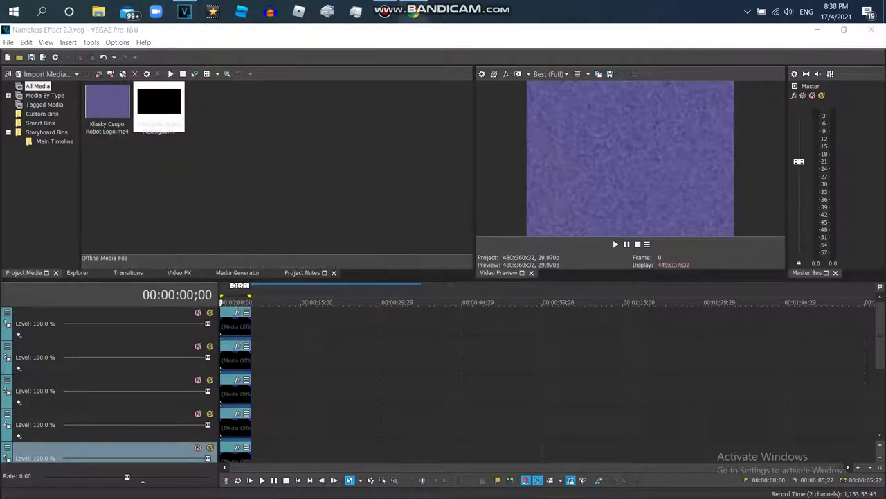
# Step: Switch to YouTube Studio in Chrome, start a video upload and open the file selection
pyautogui.click(413, 11)
pyautogui.click(820, 101)
pyautogui.click(803, 123)
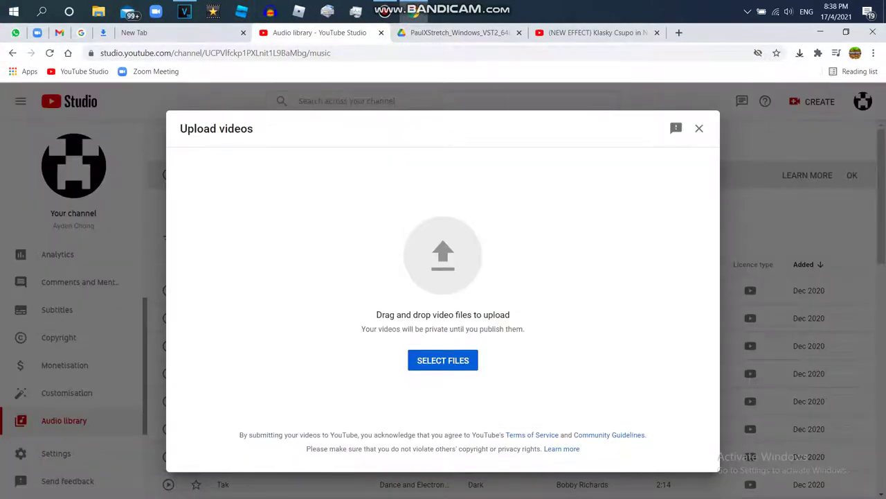
pyautogui.click(443, 360)
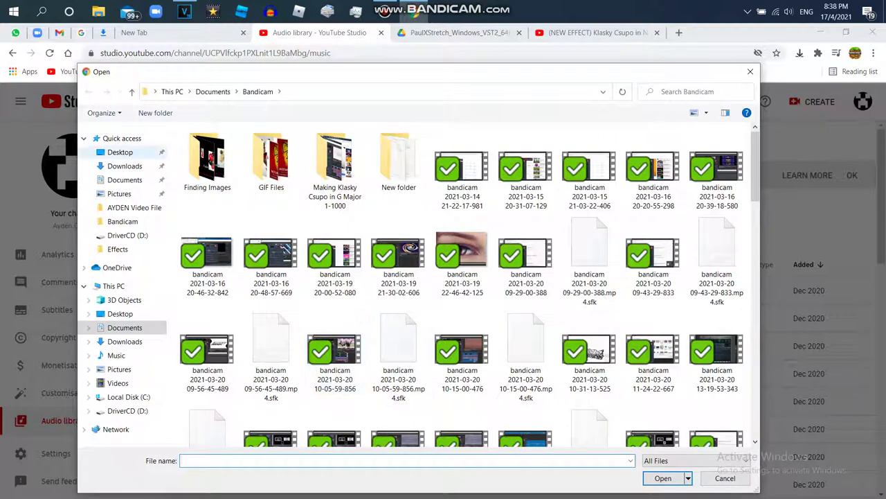
# Step: Choose "Klasky Csupo in Nameless Effect 2.0 (SONY VEGAS) (SD) (60fps).wmv" from the render output folder for the upload
pyautogui.click(134, 207)
pyautogui.write('k')
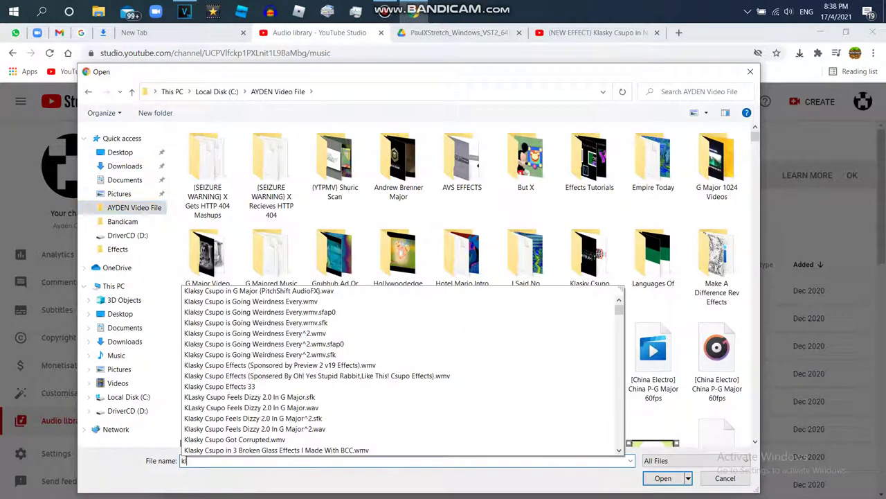
pyautogui.write('lasky cs')
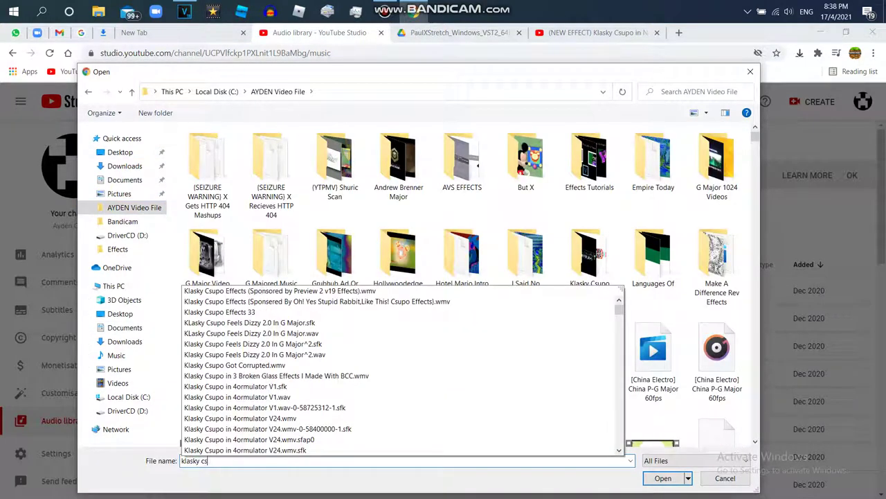
pyautogui.write('upo in name')
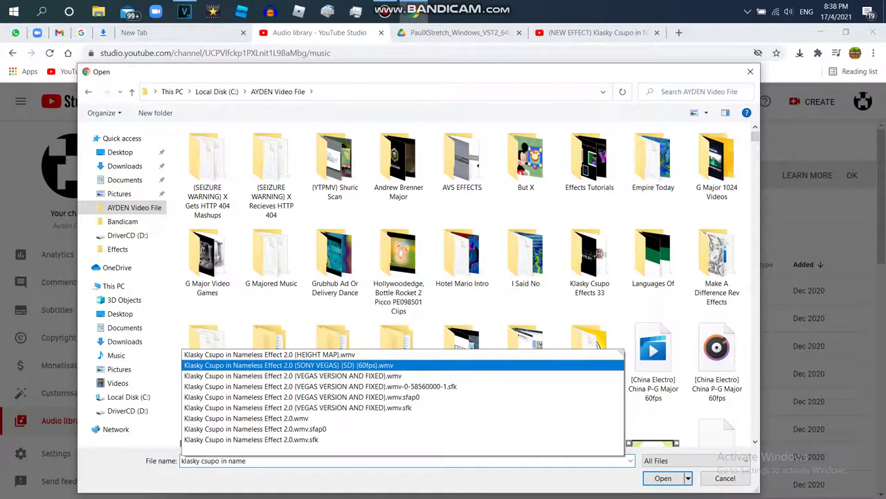
pyautogui.click(304, 365)
pyautogui.press('Return')
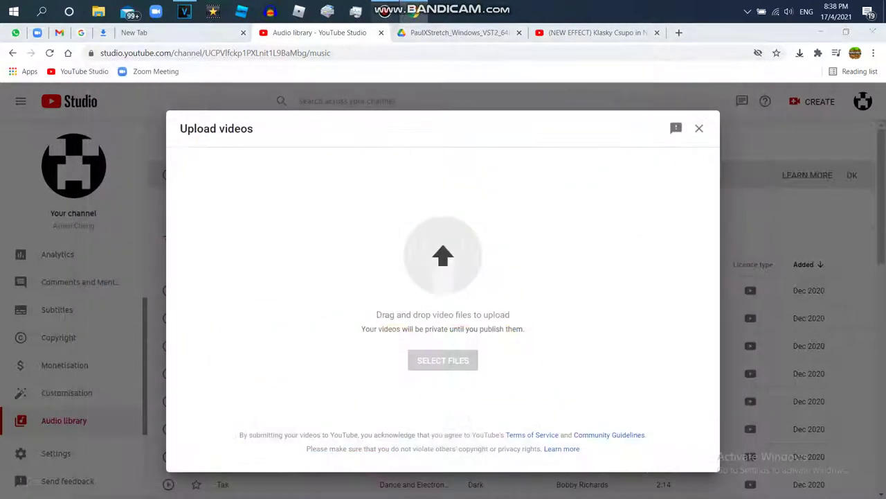